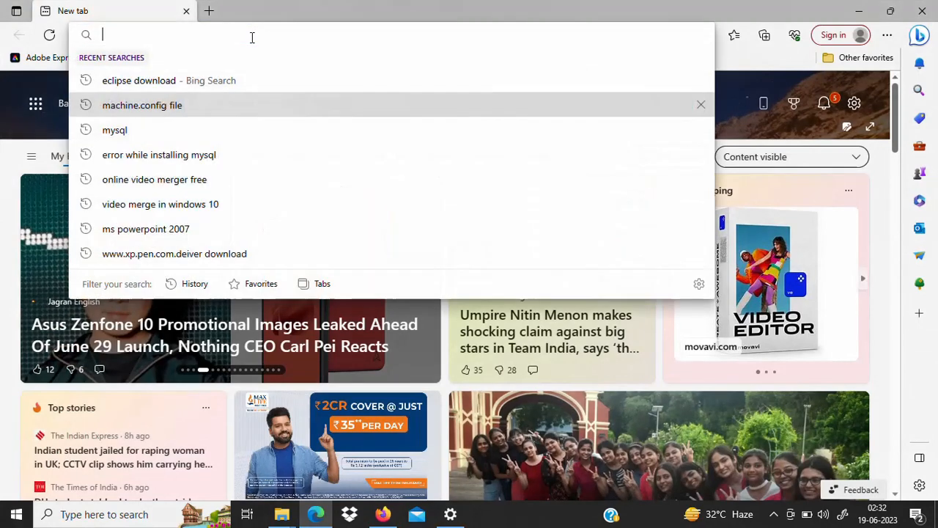
- Search the web for eclipse download and open the Eclipse Downloads page on eclipse.org
{"action": "type", "text": "eclispe"}
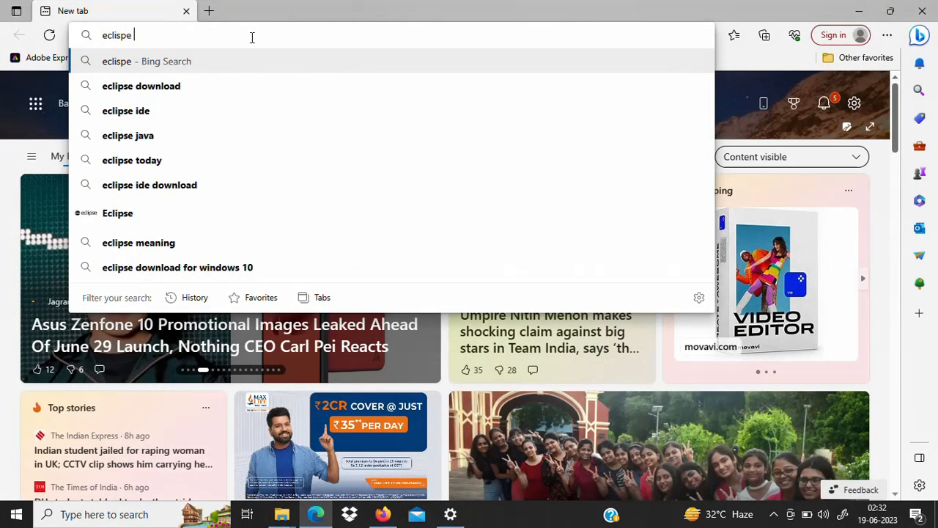
{"action": "type", "text": " do"}
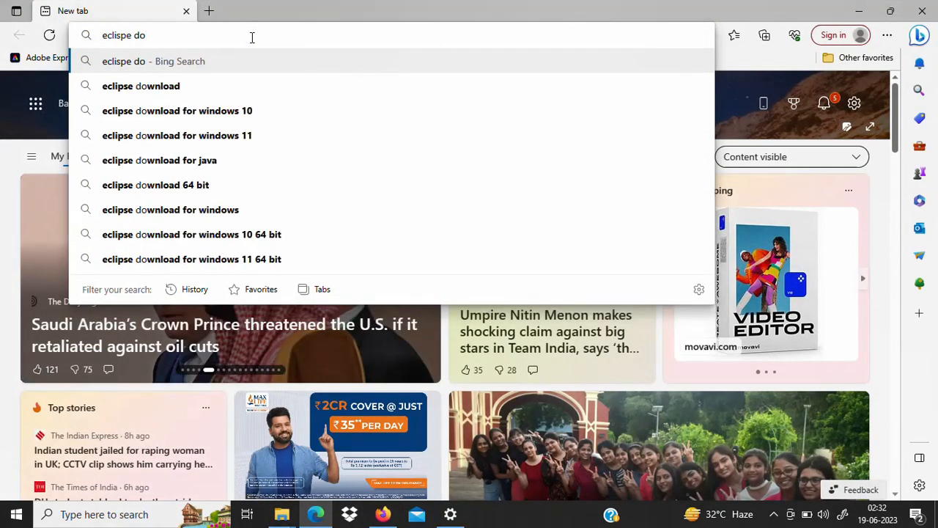
{"action": "key", "text": "Down"}
{"action": "key", "text": "Return"}
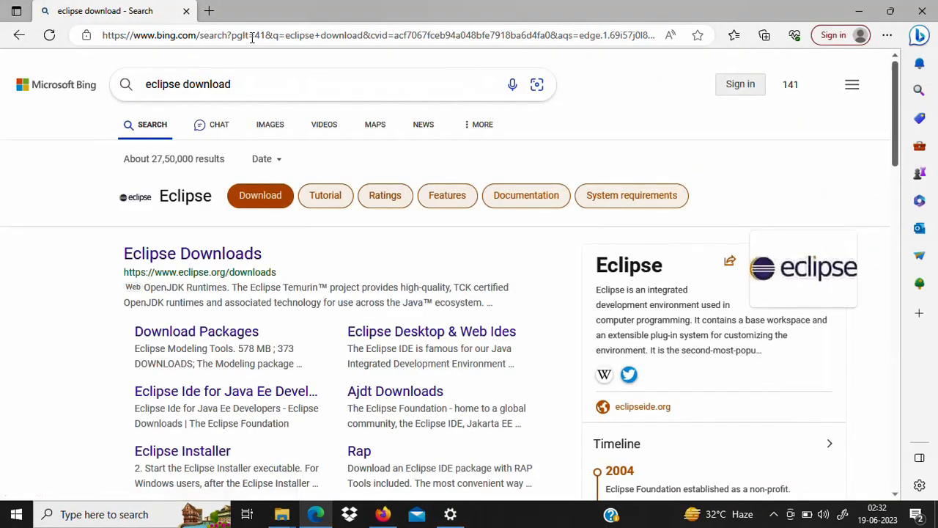
{"action": "left_click", "coordinate": [178, 264]}
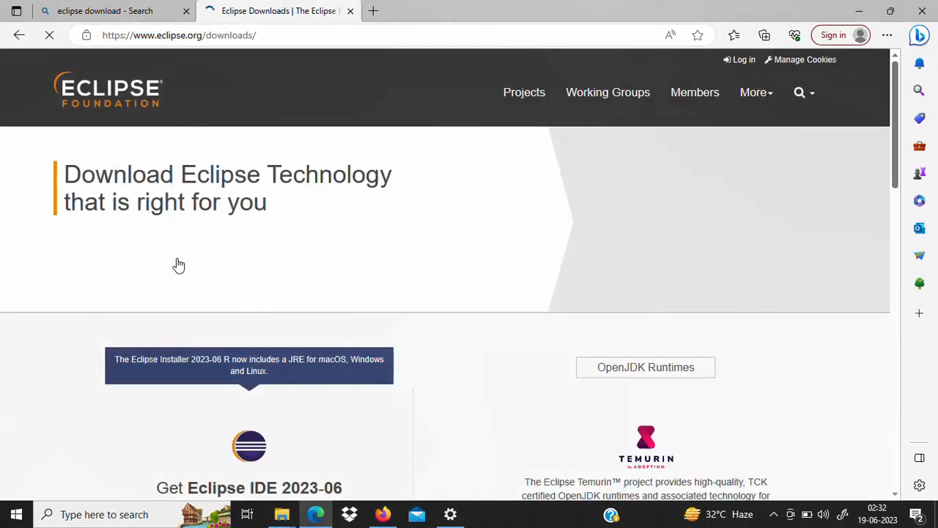
- Start downloading the Eclipse IDE 2023-06 x86_64 installer, eclipse-inst-jre-win64.exe, and cancel the running download
{"action": "scroll", "coordinate": [267, 203], "scroll_direction": "down", "scroll_amount": 2}
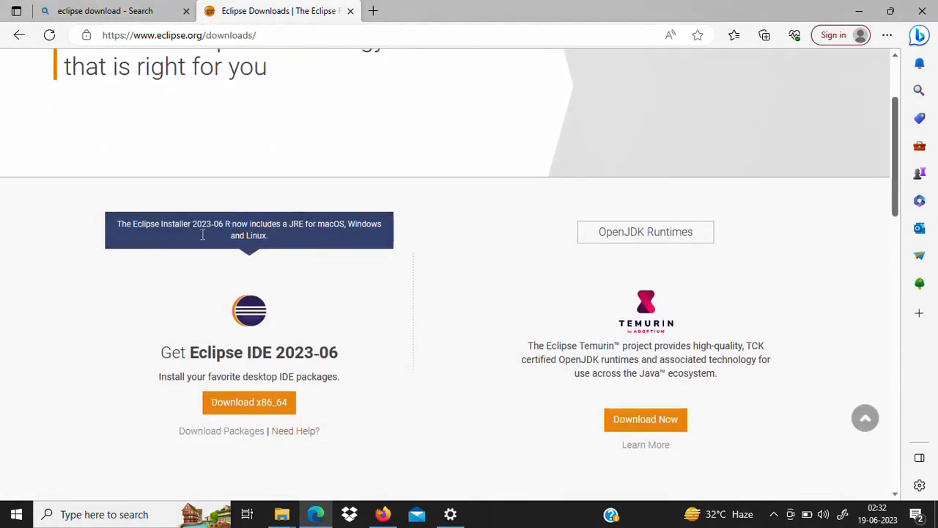
{"action": "left_click", "coordinate": [231, 403]}
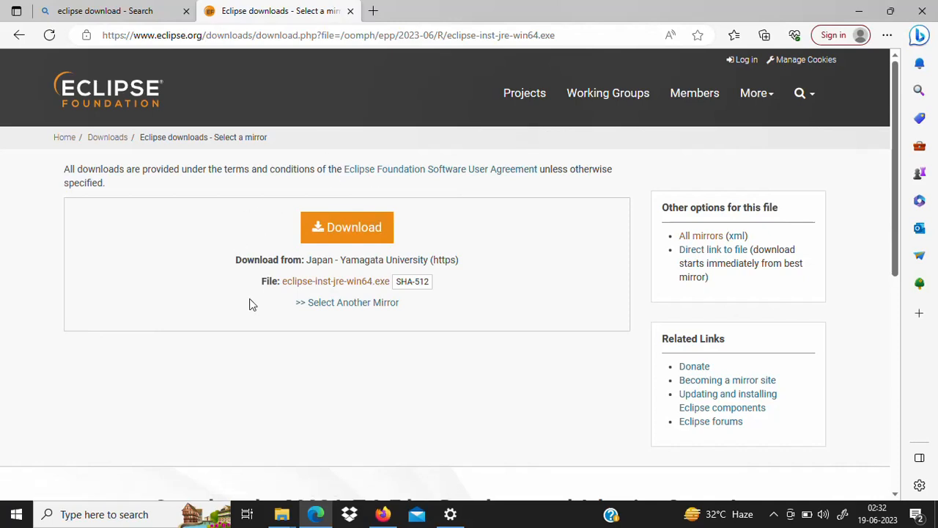
{"action": "left_click", "coordinate": [374, 230]}
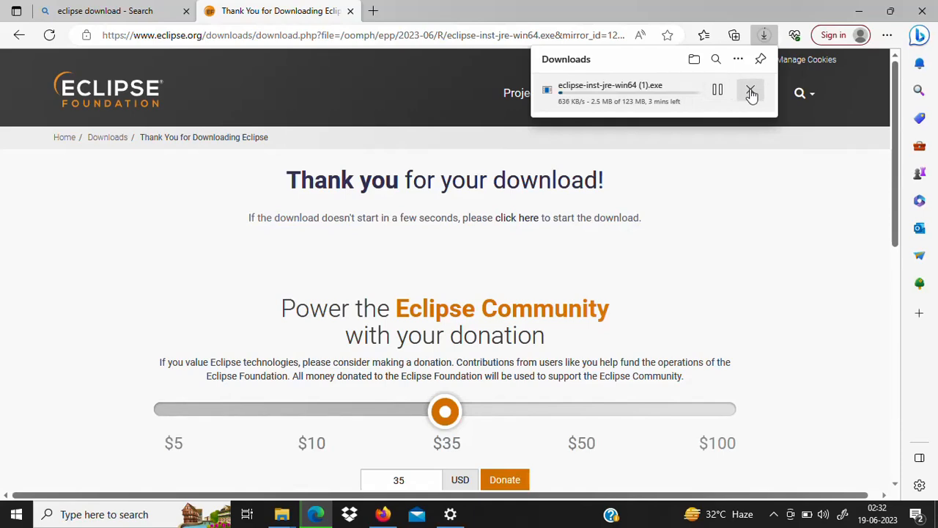
{"action": "left_click", "coordinate": [751, 91]}
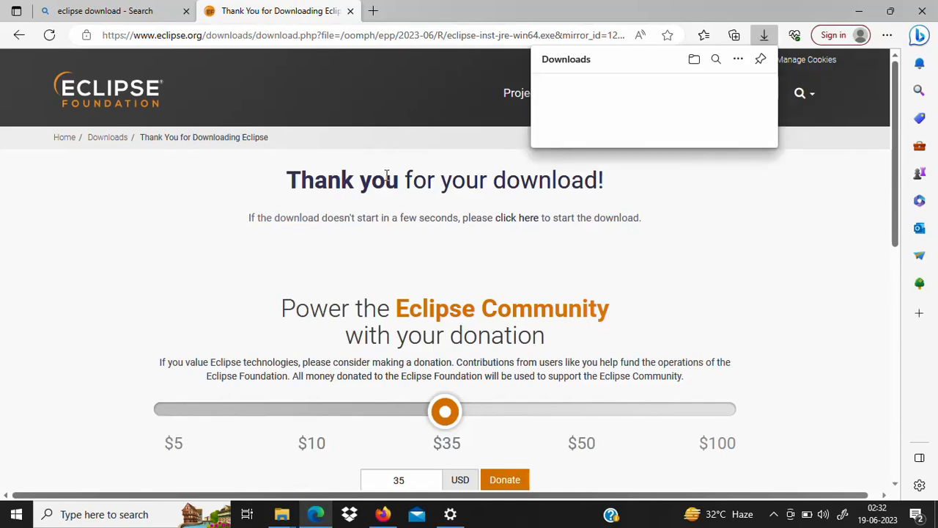
{"action": "scroll", "coordinate": [325, 266], "scroll_direction": "down", "scroll_amount": 1}
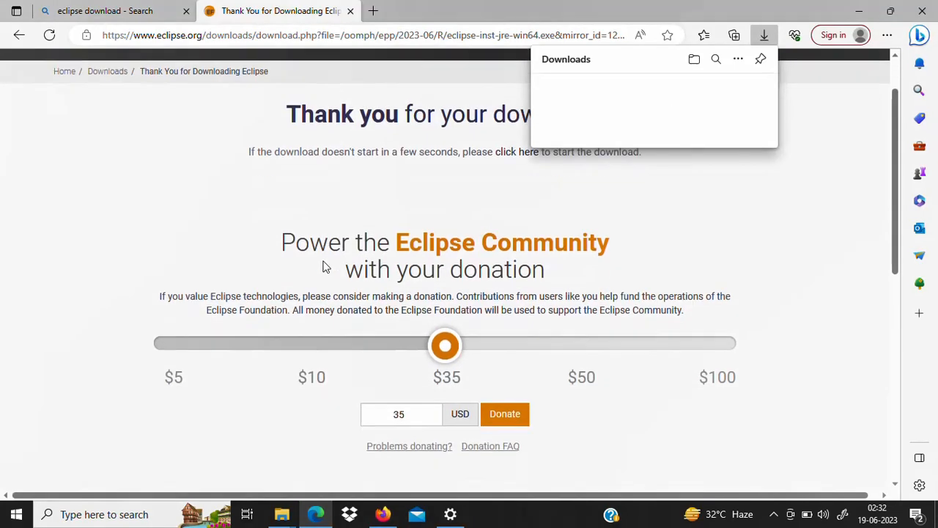
{"action": "scroll", "coordinate": [325, 267], "scroll_direction": "up", "scroll_amount": 1}
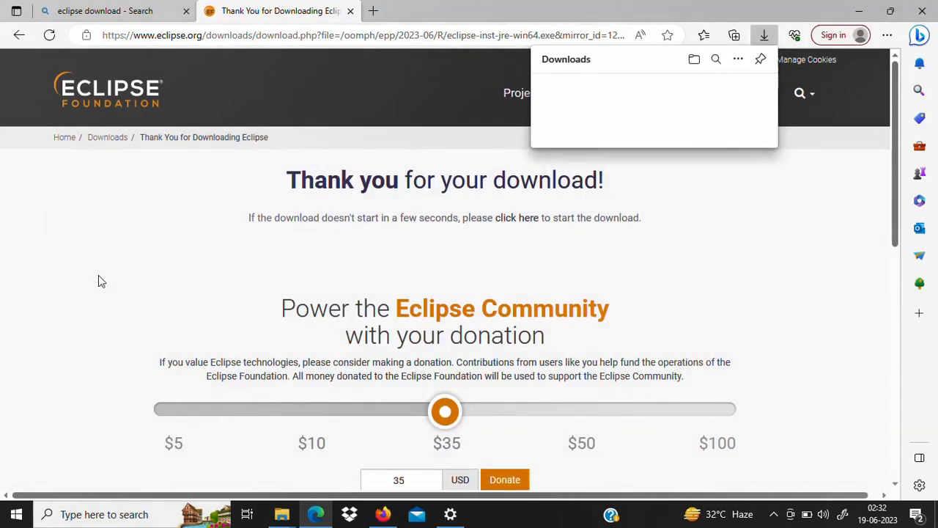
- Switch to the Downloads folder in File Explorer and run eclipse-inst-jre-win64.exe
{"action": "mouse_move", "coordinate": [282, 514]}
{"action": "left_click", "coordinate": [134, 469]}
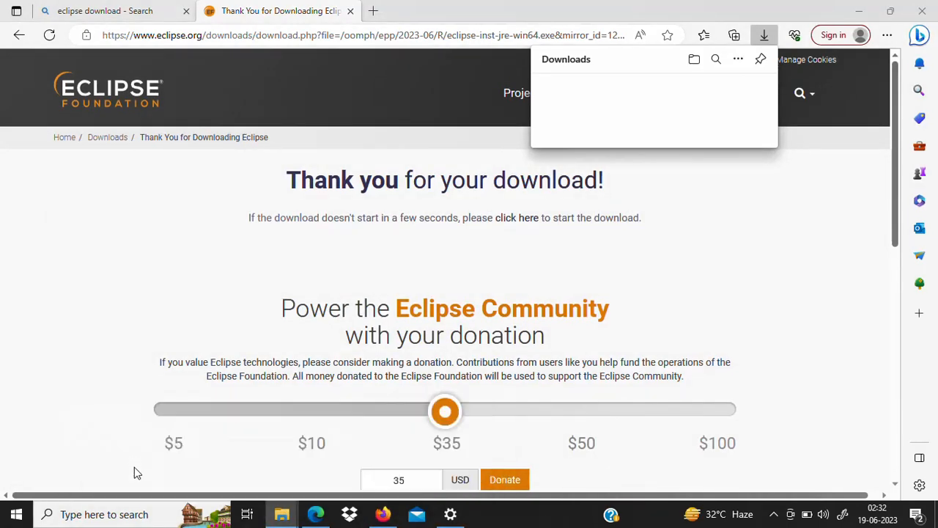
{"action": "left_click", "coordinate": [172, 186]}
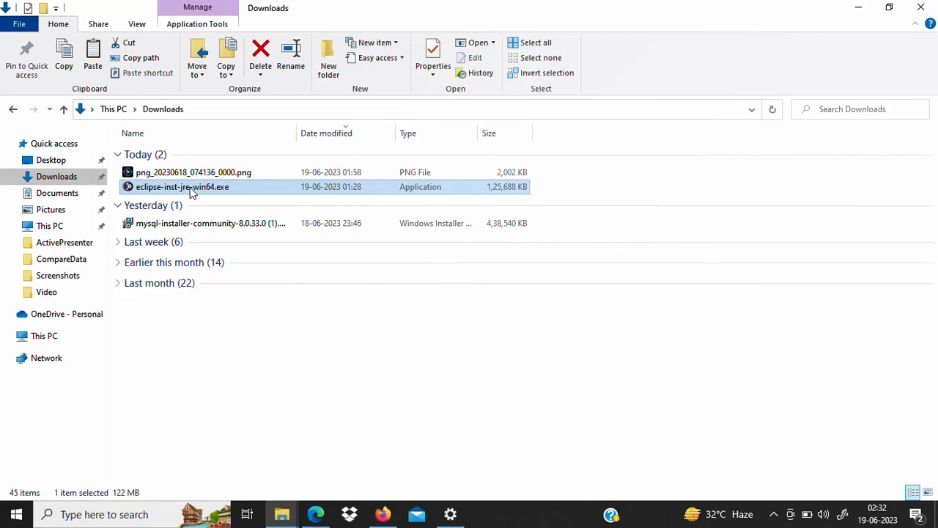
{"action": "double_click", "coordinate": [191, 190]}
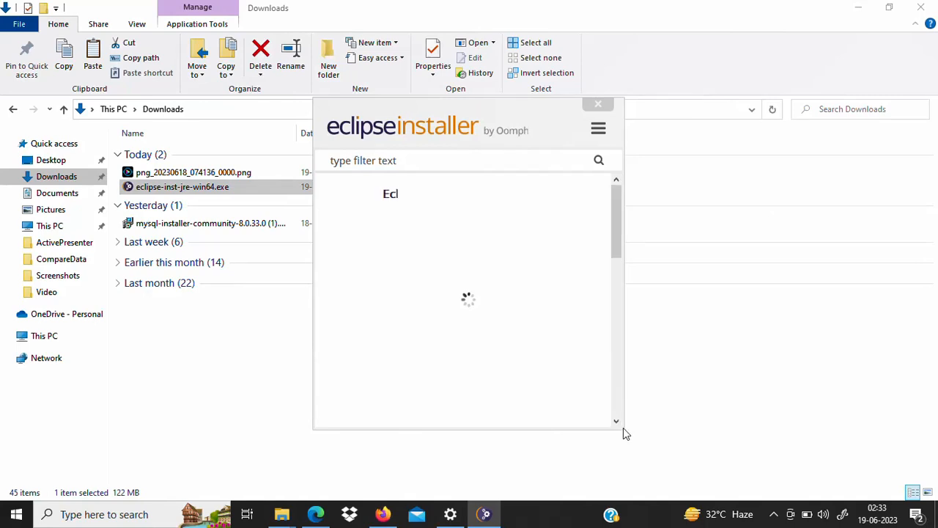
- Install Eclipse IDE for Enterprise Java and Web Developers with a start menu entry but no desktop shortcut, and launch it
{"action": "left_click_drag", "start_coordinate": [676, 436], "coordinate": [833, 442]}
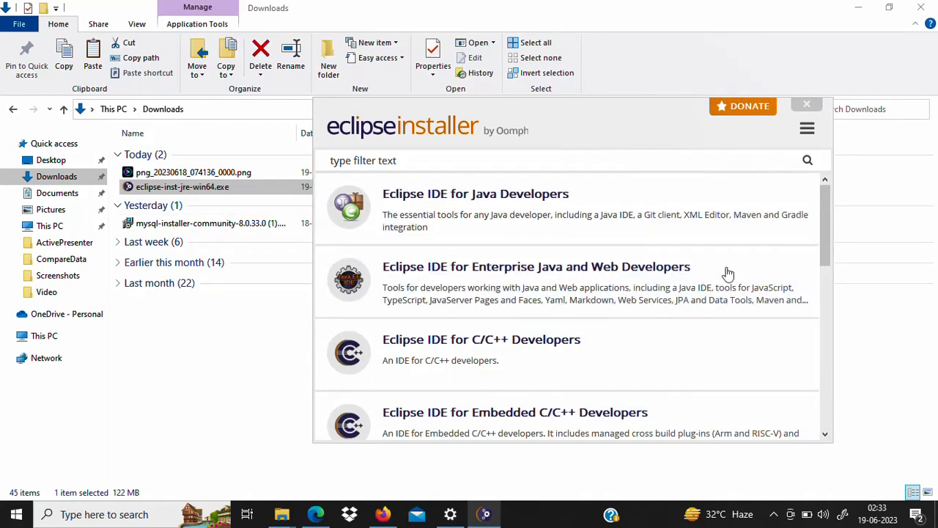
{"action": "left_click_drag", "start_coordinate": [823, 232], "coordinate": [825, 211]}
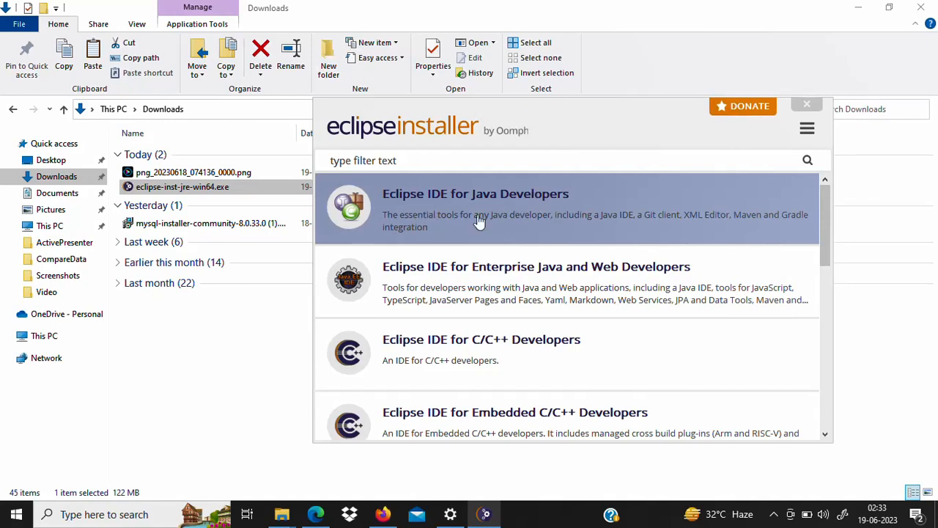
{"action": "left_click", "coordinate": [529, 293]}
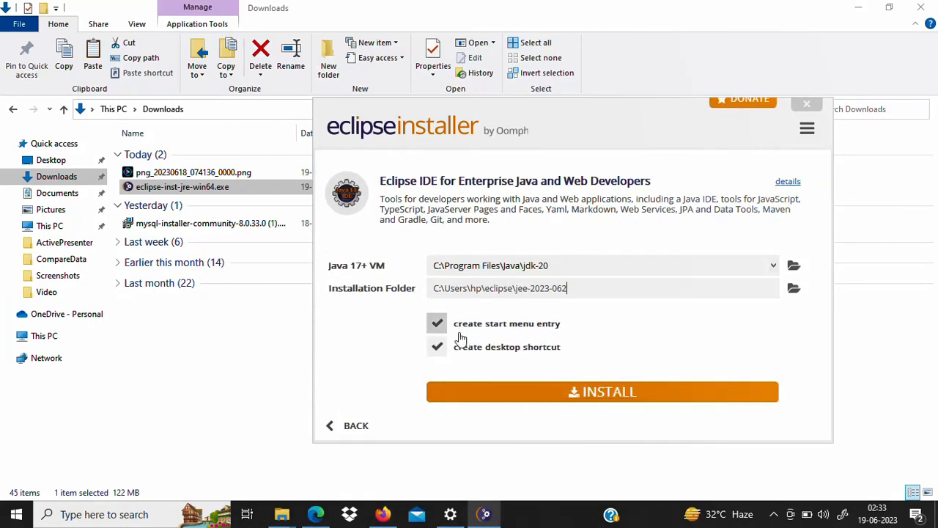
{"action": "left_click", "coordinate": [506, 348]}
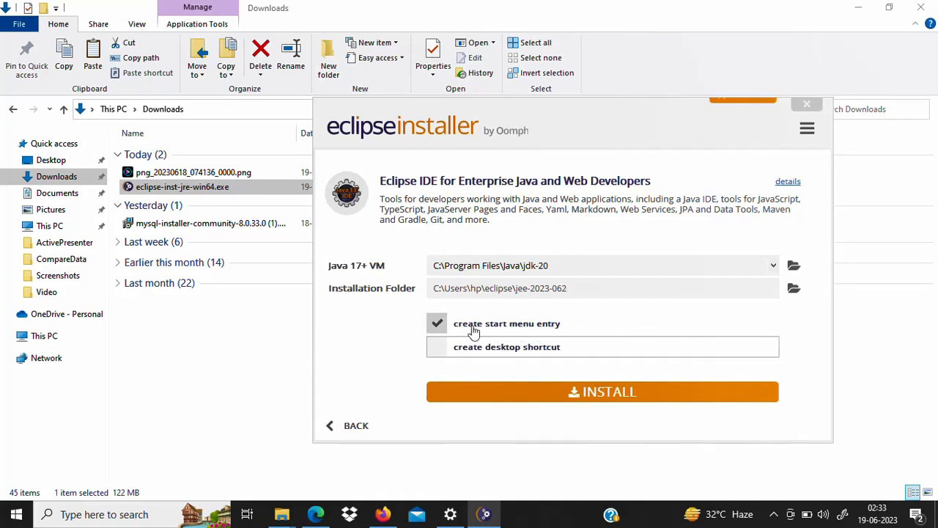
{"action": "left_click", "coordinate": [580, 391]}
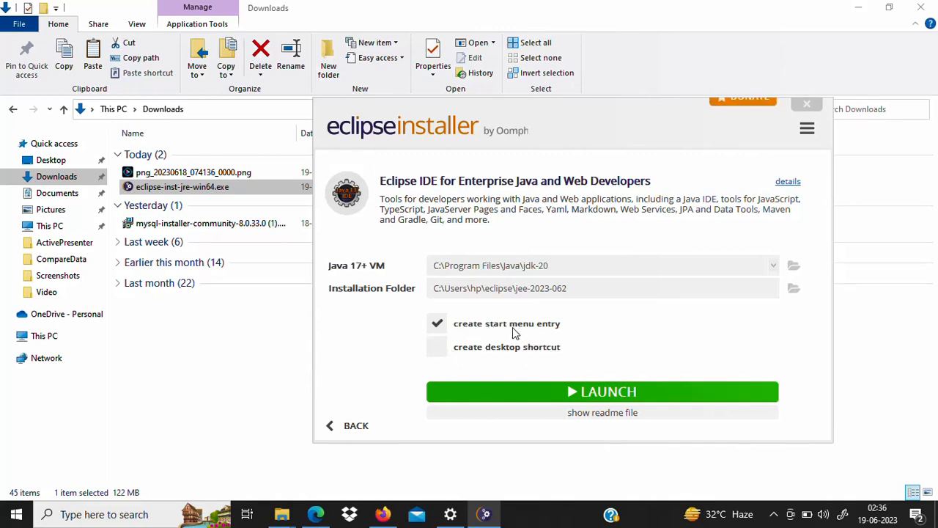
{"action": "left_click", "coordinate": [567, 396]}
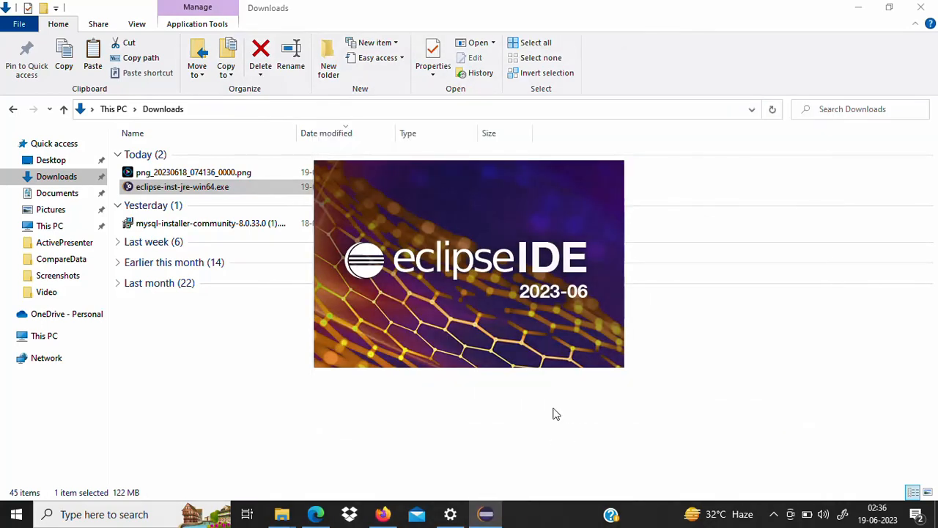
- Browse in File Explorer to the eclipse program folder inside C:\Users\hp\eclipse\jee-2023-062
{"action": "left_click", "coordinate": [856, 8]}
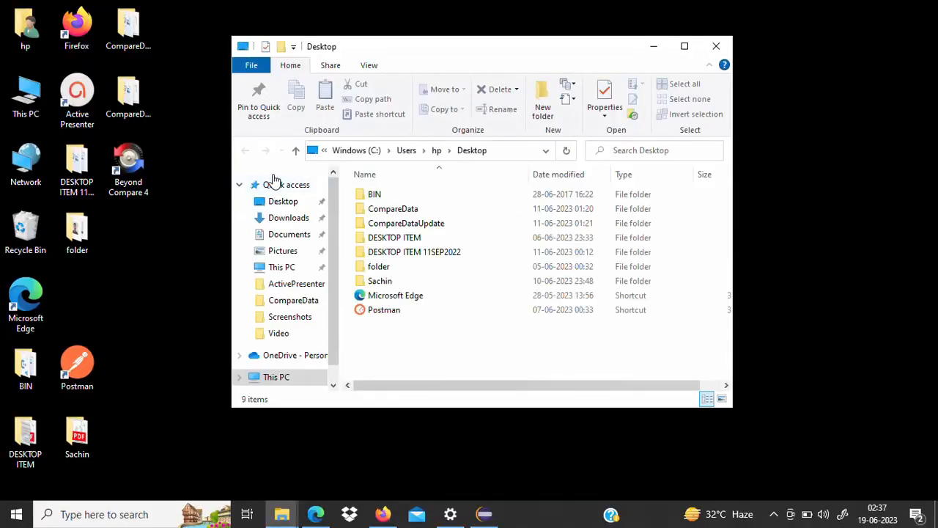
{"action": "left_click", "coordinate": [685, 46]}
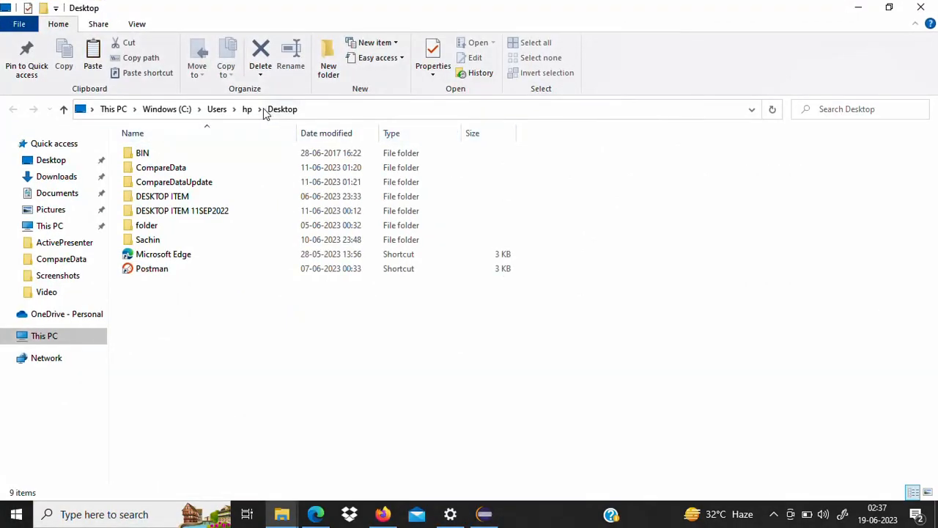
{"action": "left_click", "coordinate": [247, 110]}
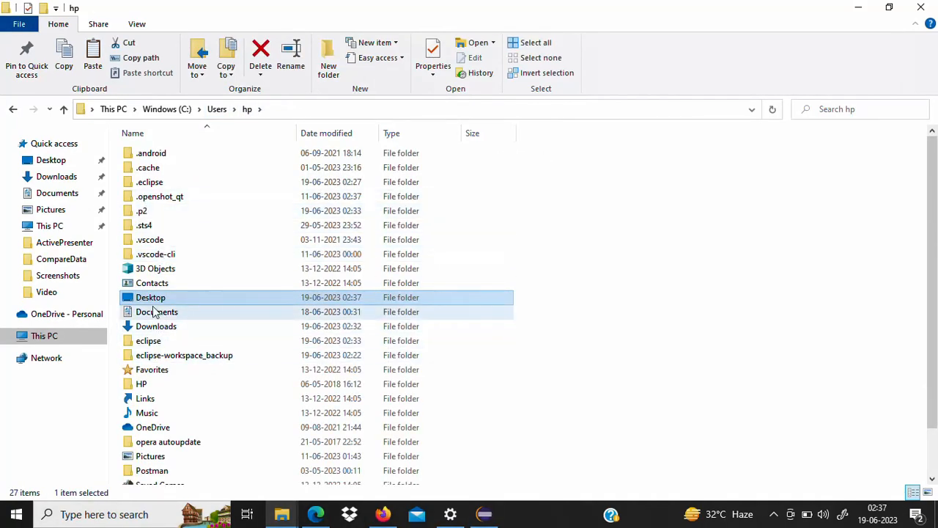
{"action": "scroll", "coordinate": [172, 360], "scroll_direction": "down", "scroll_amount": 2}
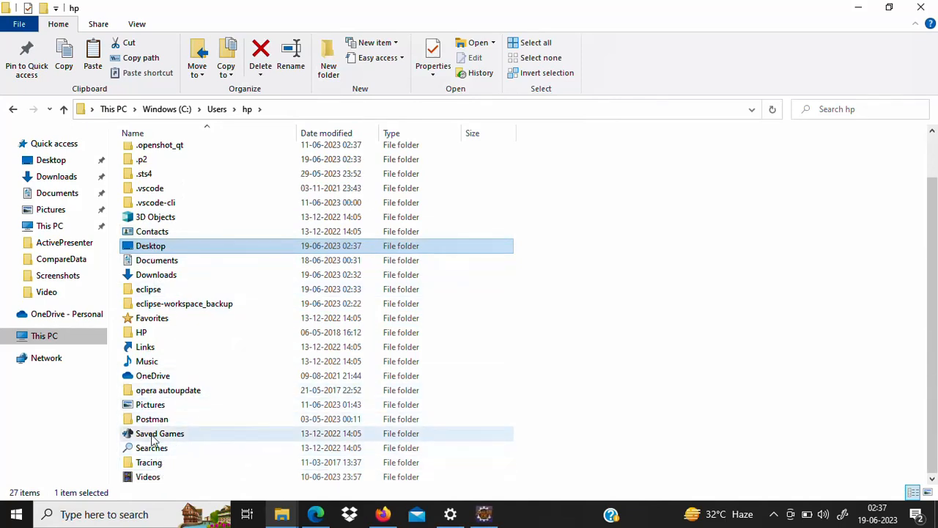
{"action": "double_click", "coordinate": [151, 288]}
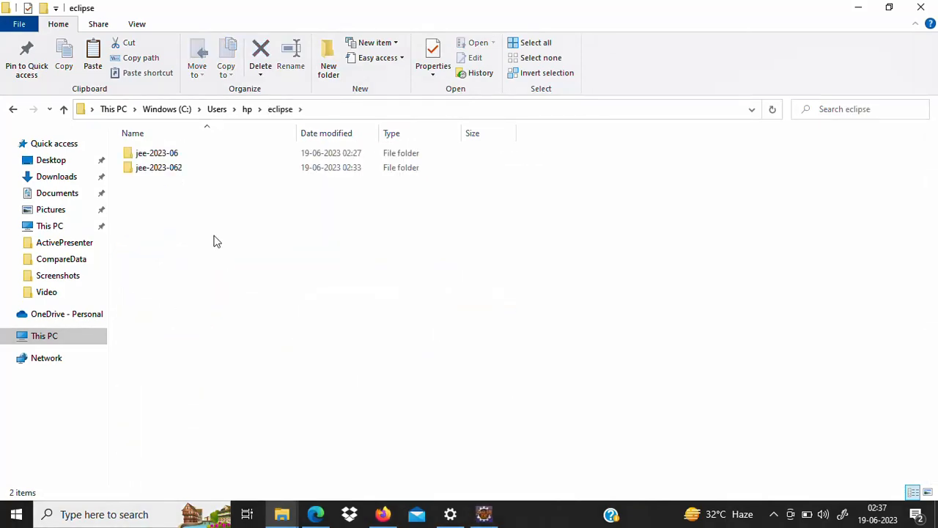
{"action": "double_click", "coordinate": [165, 170]}
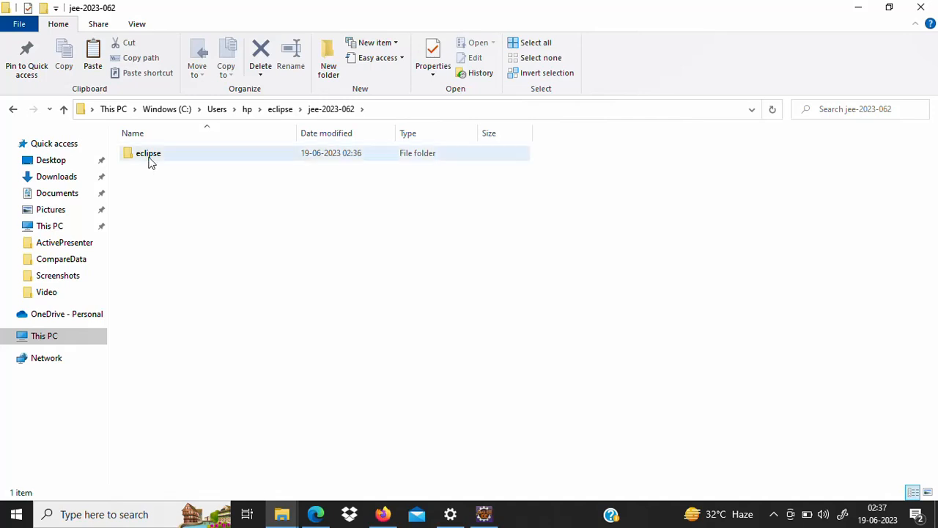
{"action": "double_click", "coordinate": [148, 155]}
- Create a desktop shortcut for eclipse.exe and minimize the folder window
{"action": "left_click", "coordinate": [154, 231]}
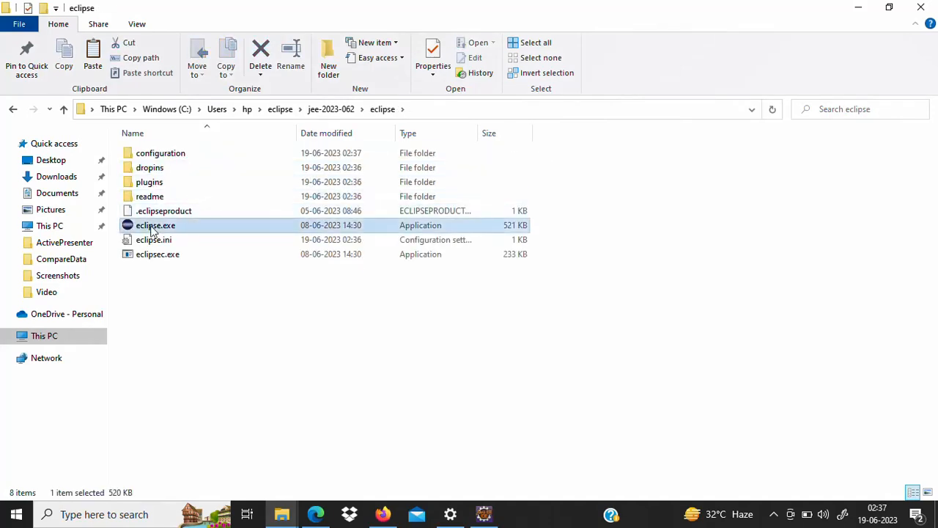
{"action": "right_click", "coordinate": [154, 232]}
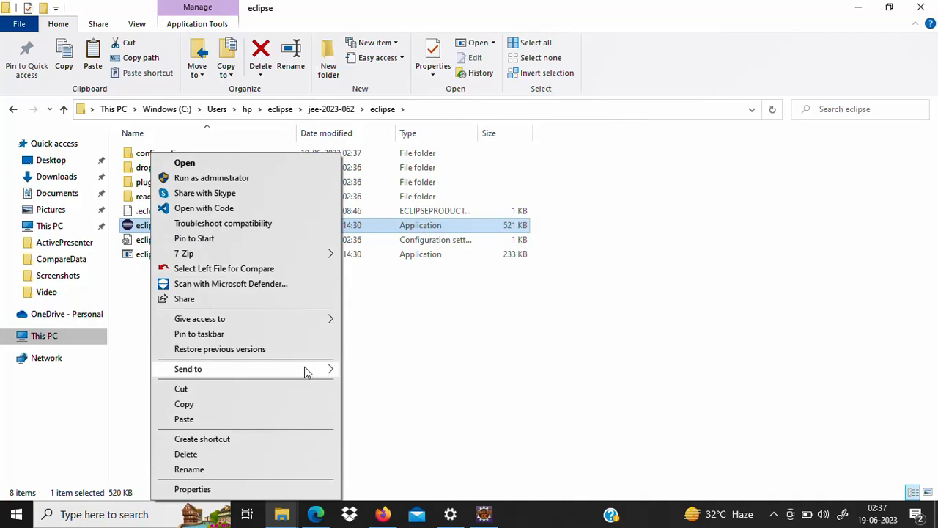
{"action": "mouse_move", "coordinate": [308, 371]}
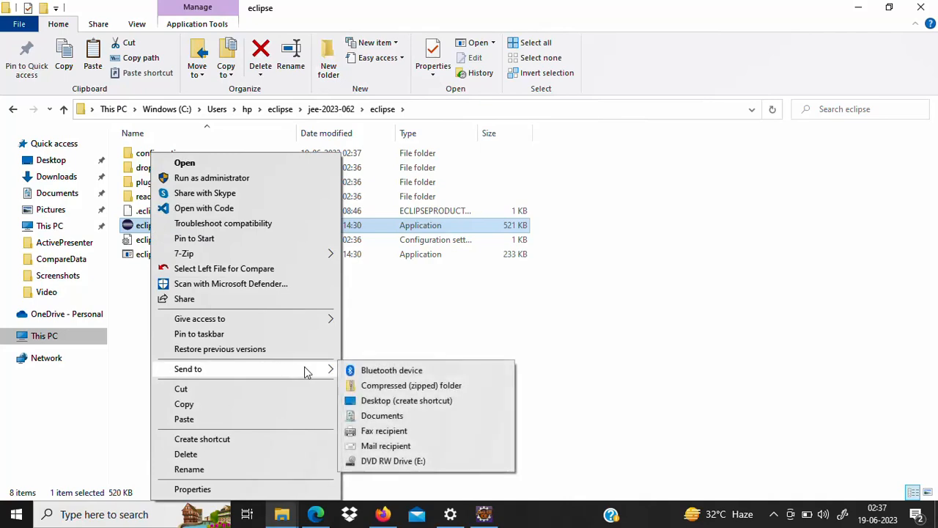
{"action": "left_click", "coordinate": [386, 403]}
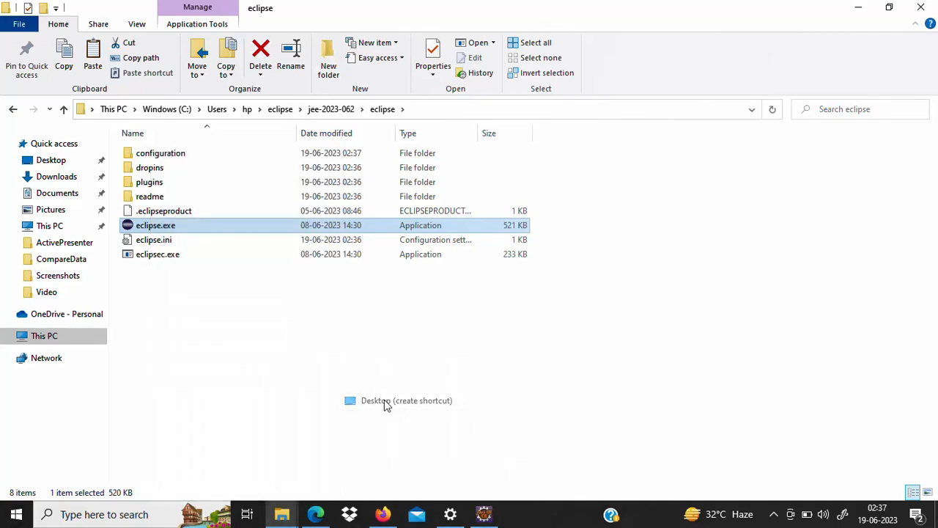
{"action": "left_click", "coordinate": [852, 10]}
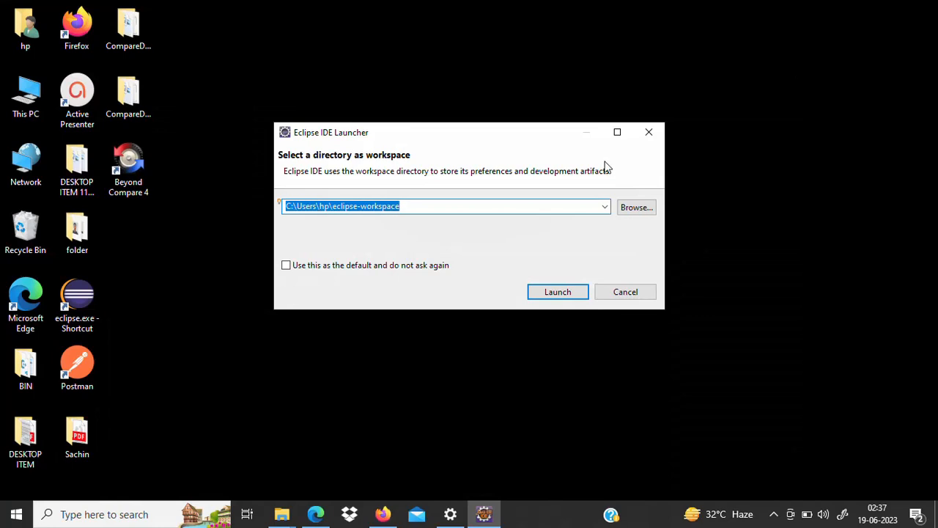
- Launch Eclipse with C:\Users\hp\eclipse-workspace as the workspace and check the recently added Eclipse entries in the Start menu
{"action": "left_click", "coordinate": [556, 293]}
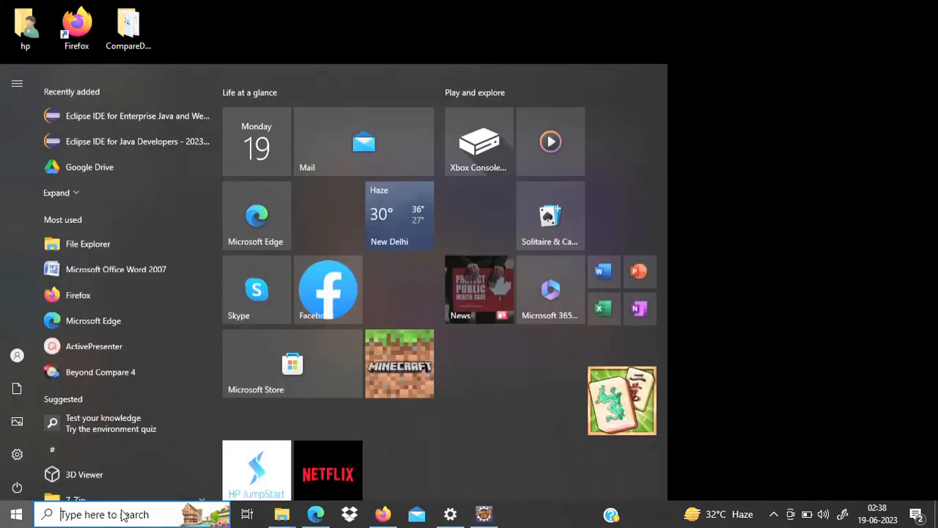
{"action": "left_click", "coordinate": [16, 513]}
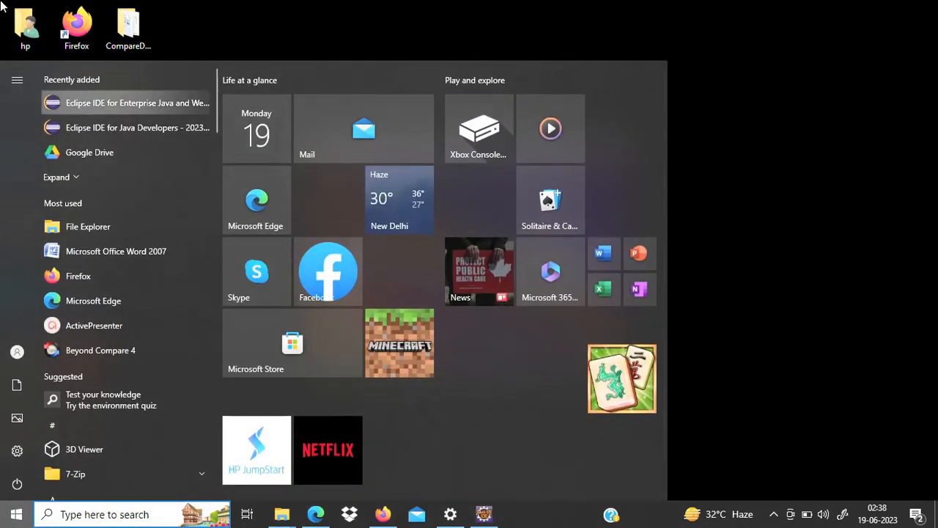
{"action": "left_click", "coordinate": [383, 21]}
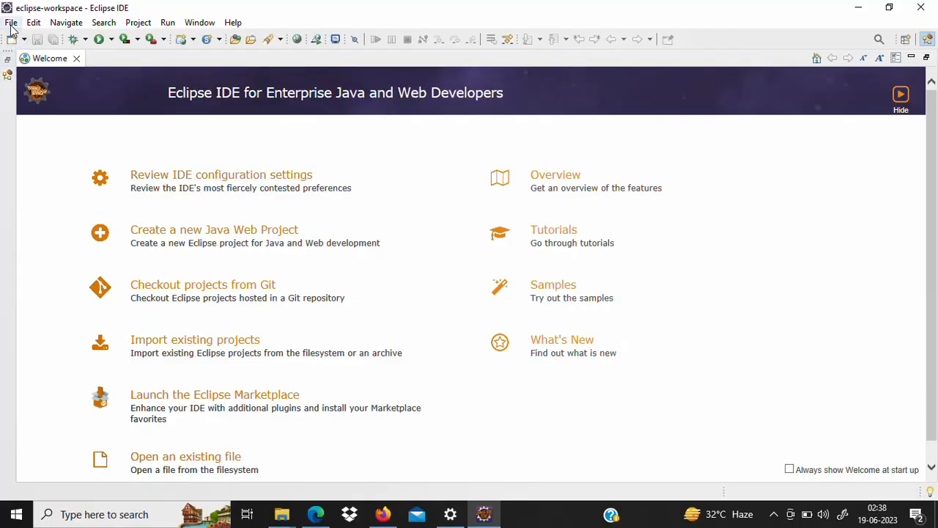
- Create a Java project named Firstproject in the default location and open the Java perspective
{"action": "left_click", "coordinate": [11, 26]}
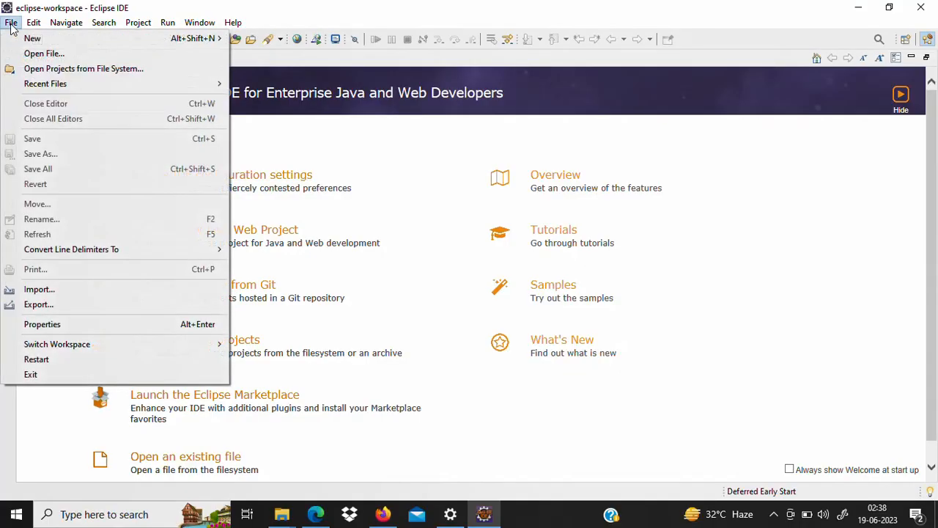
{"action": "mouse_move", "coordinate": [78, 40]}
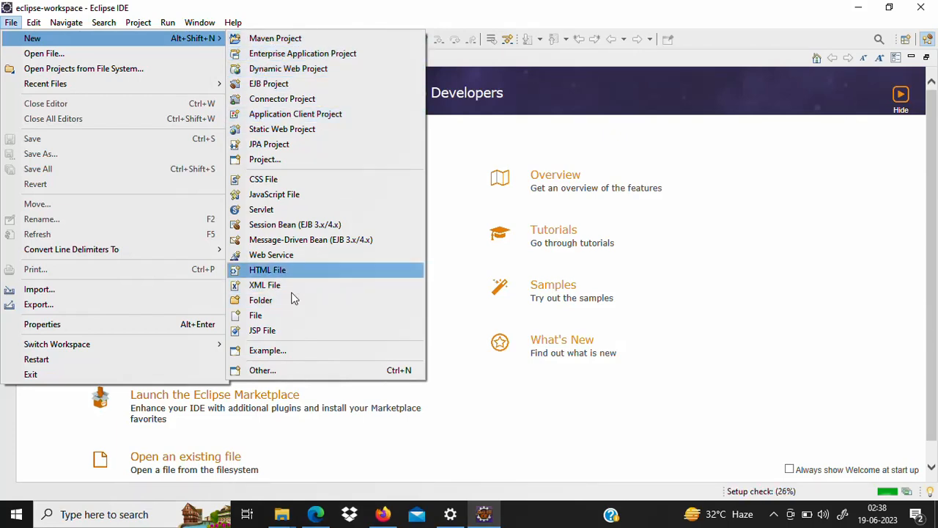
{"action": "left_click", "coordinate": [261, 372]}
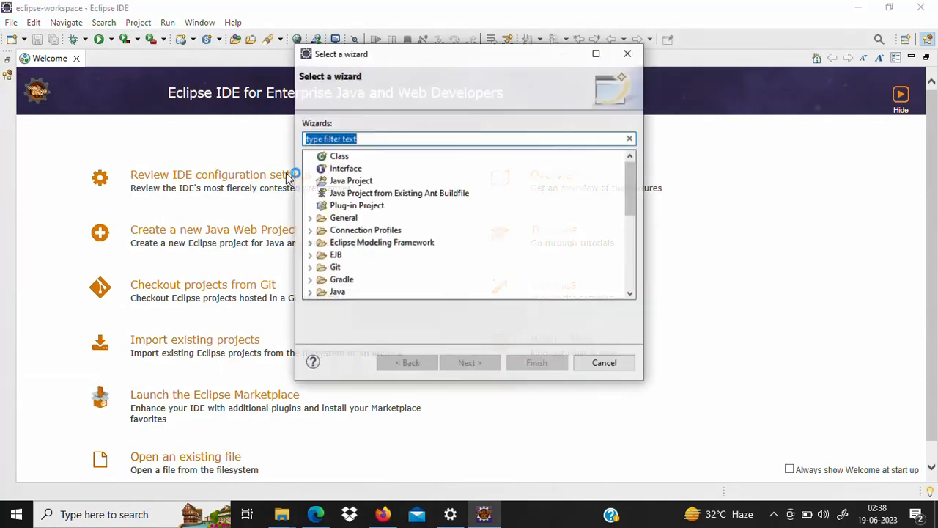
{"action": "type", "text": "Java"}
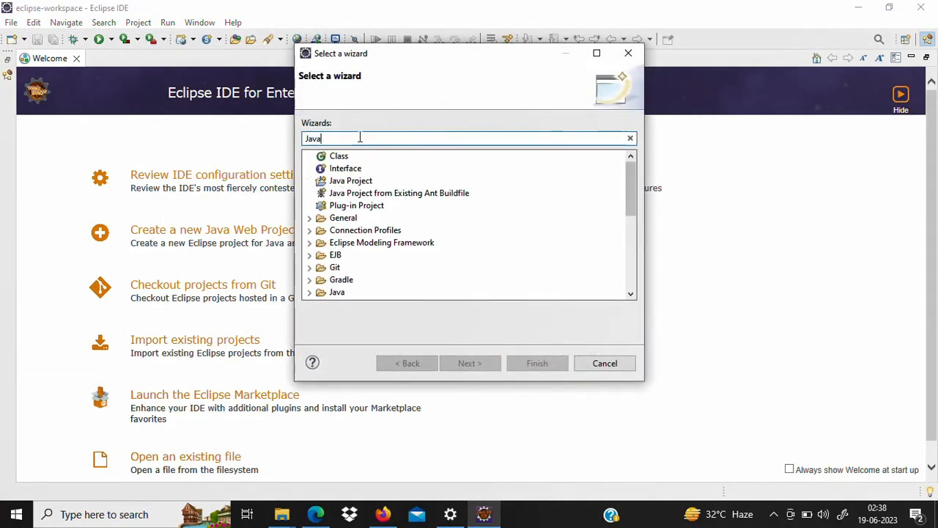
{"action": "left_click", "coordinate": [346, 184]}
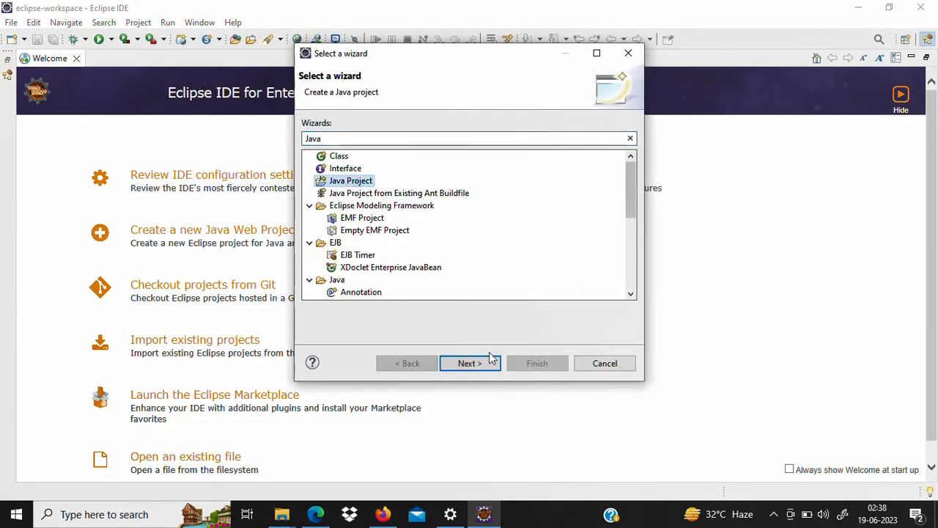
{"action": "left_click", "coordinate": [483, 363]}
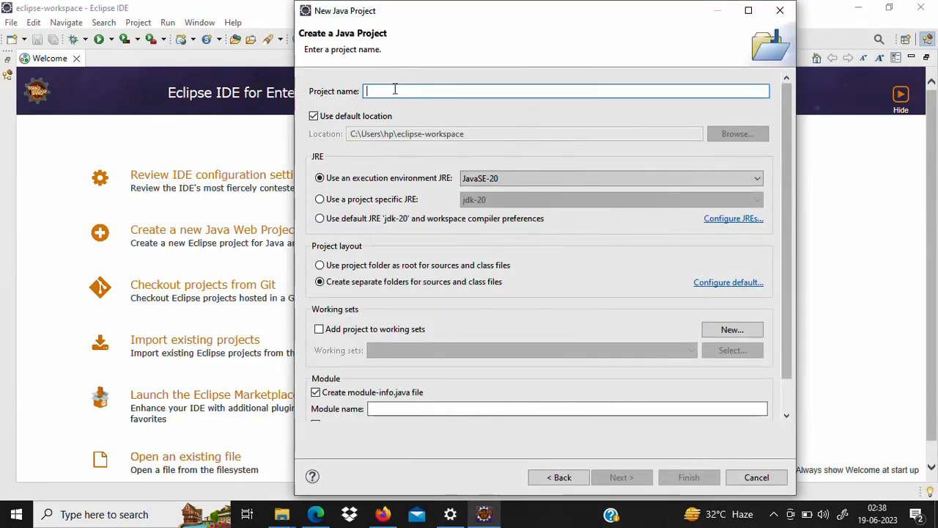
{"action": "type", "text": "Fi"}
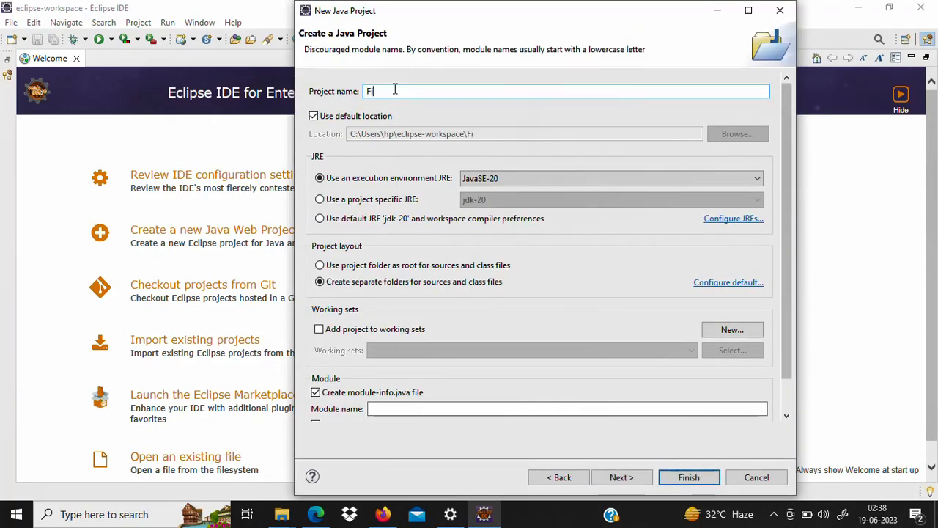
{"action": "type", "text": "rstproject"}
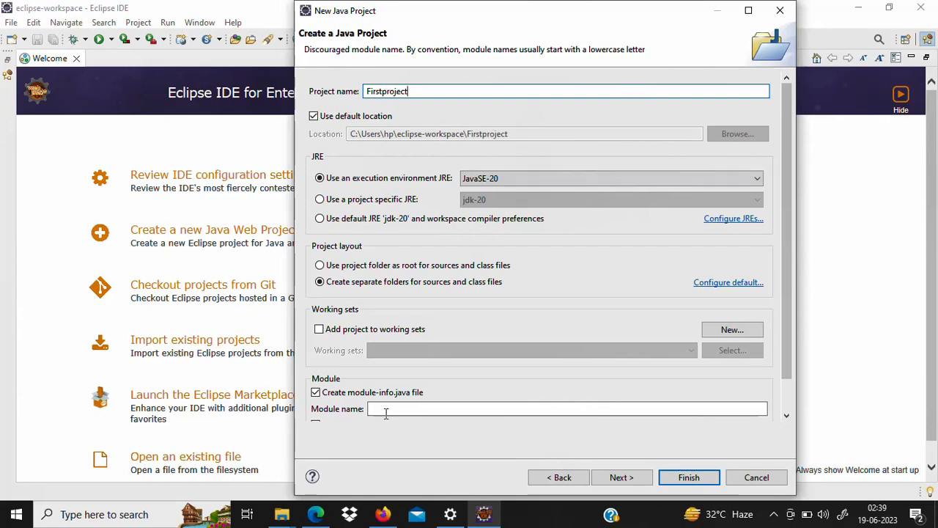
{"action": "left_click", "coordinate": [685, 477]}
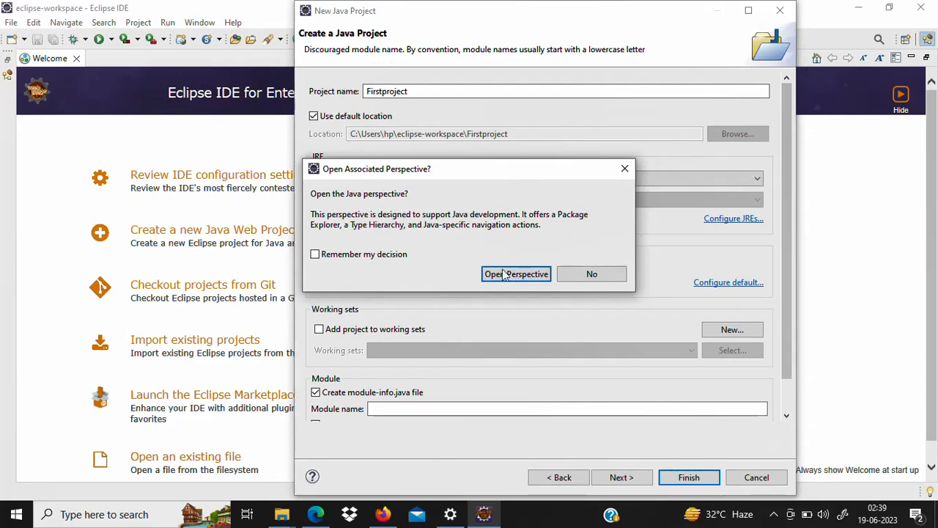
{"action": "left_click", "coordinate": [505, 274]}
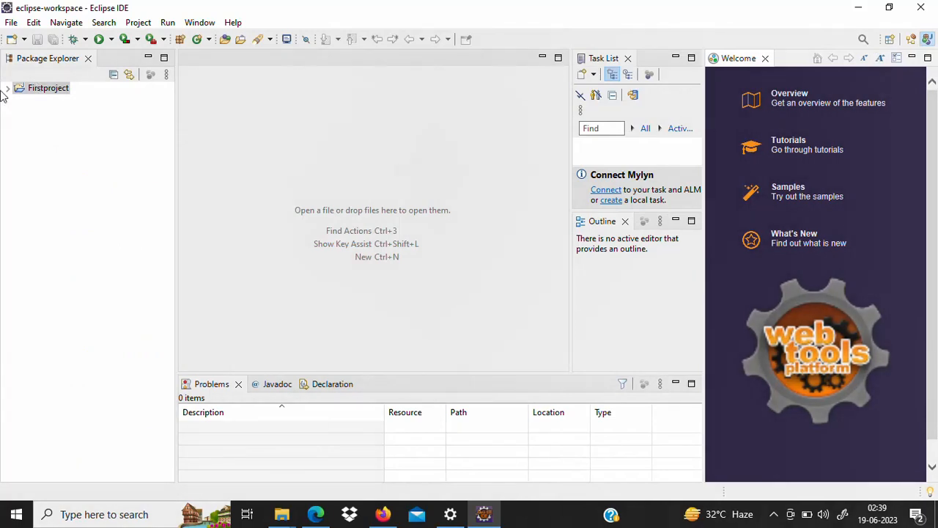
- Create a class Firstprogram in package com.first.program under the project's src folder, with a public static void main method stub
{"action": "left_click", "coordinate": [7, 88]}
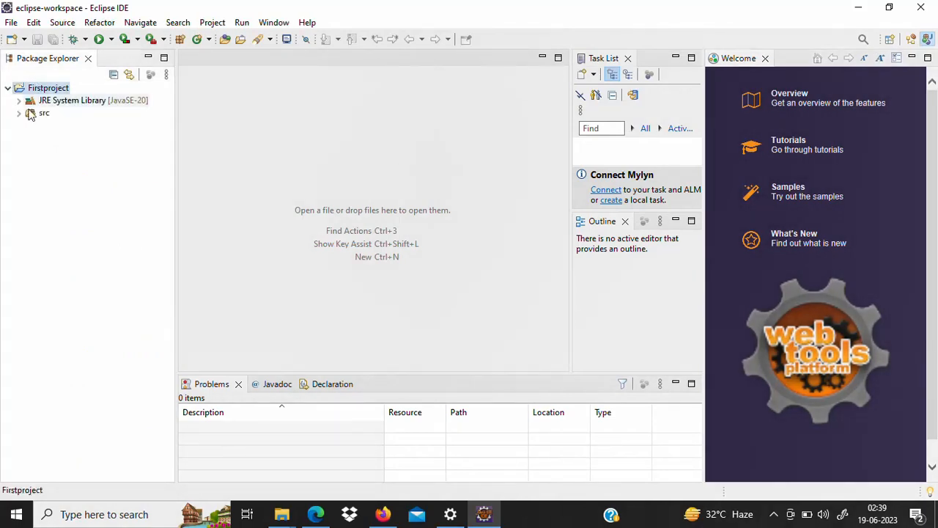
{"action": "left_click", "coordinate": [35, 112]}
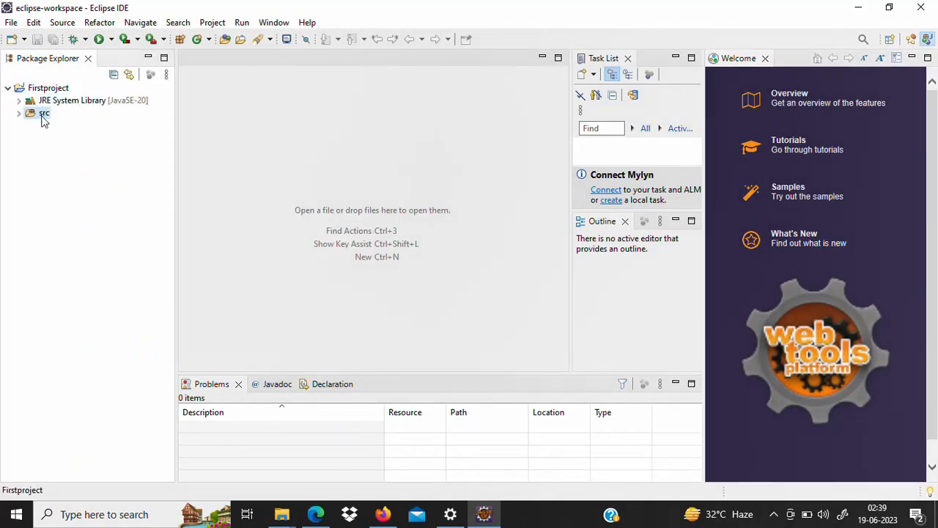
{"action": "left_click", "coordinate": [41, 116]}
{"action": "right_click", "coordinate": [42, 119]}
{"action": "mouse_move", "coordinate": [183, 28]}
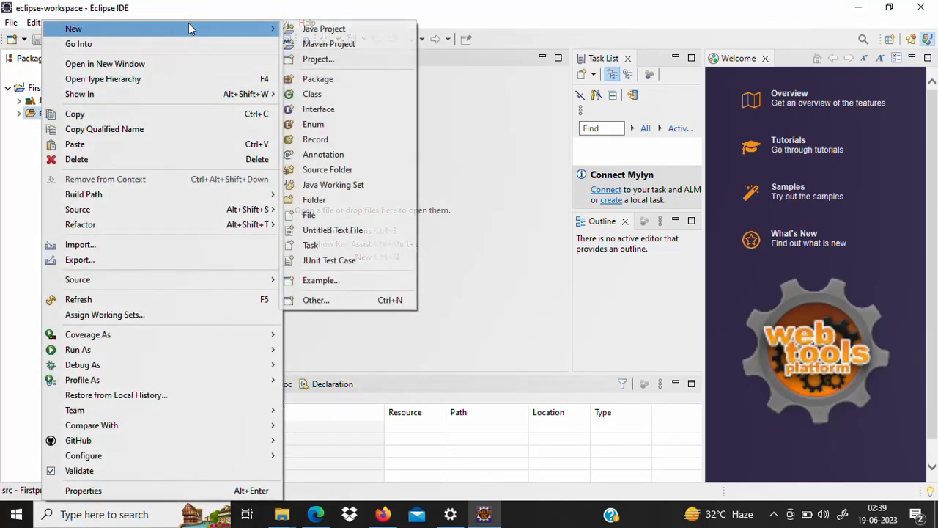
{"action": "left_click", "coordinate": [311, 95]}
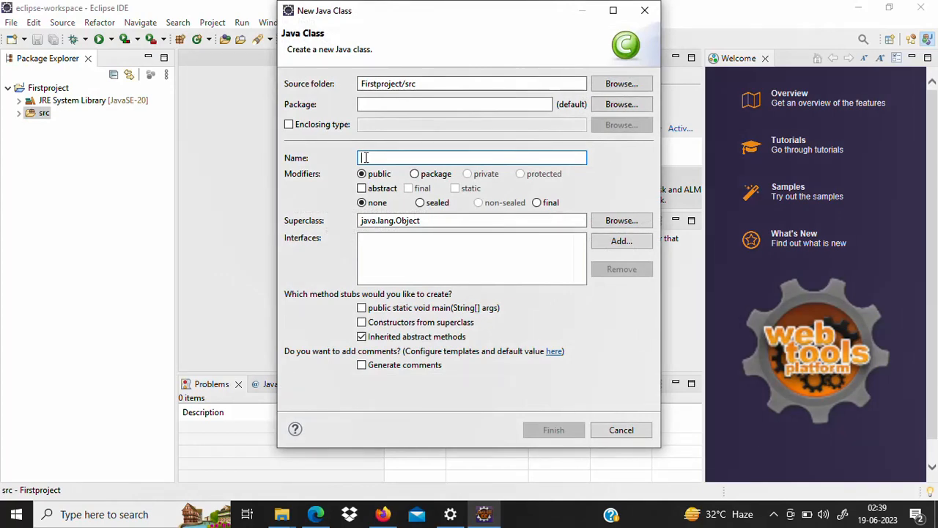
{"action": "type", "text": "Firstprogram"}
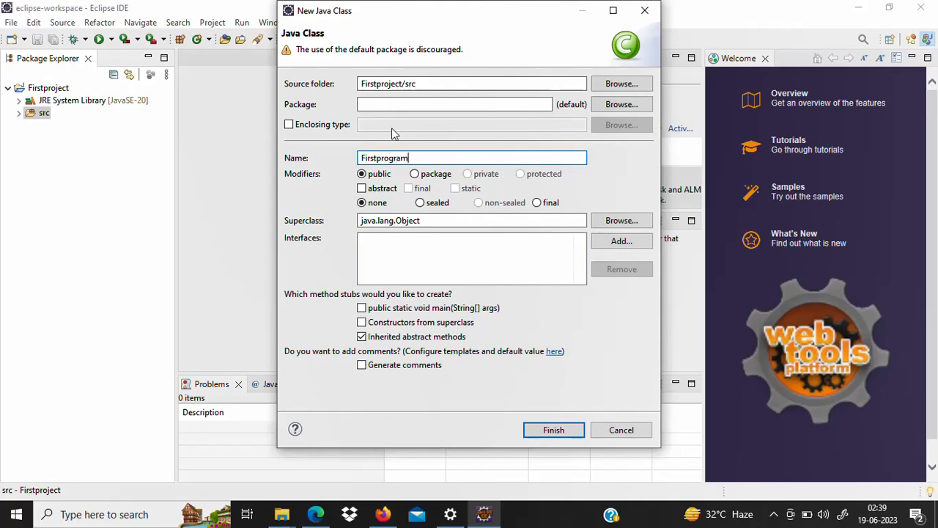
{"action": "left_click", "coordinate": [385, 104]}
{"action": "type", "text": "com"}
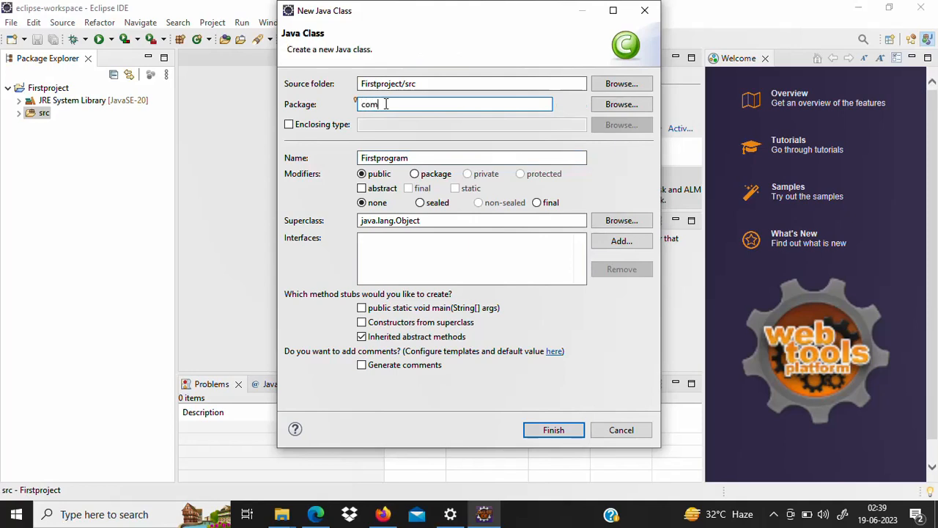
{"action": "type", "text": ".first.program"}
{"action": "left_click", "coordinate": [361, 308]}
{"action": "left_click", "coordinate": [551, 429]}
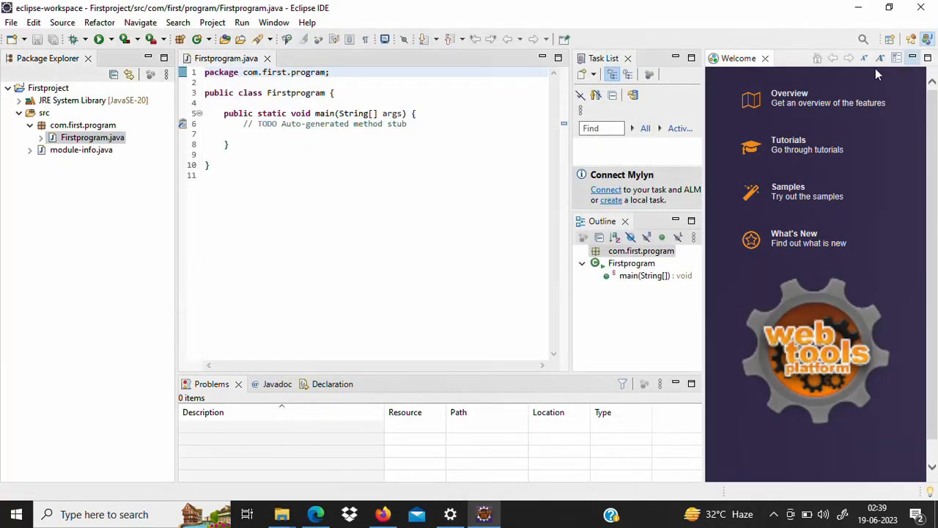
- Minimize the Welcome view and place the cursor on the empty line inside the main method
{"action": "left_click", "coordinate": [911, 58]}
{"action": "left_click", "coordinate": [388, 167]}
{"action": "left_click", "coordinate": [335, 135]}
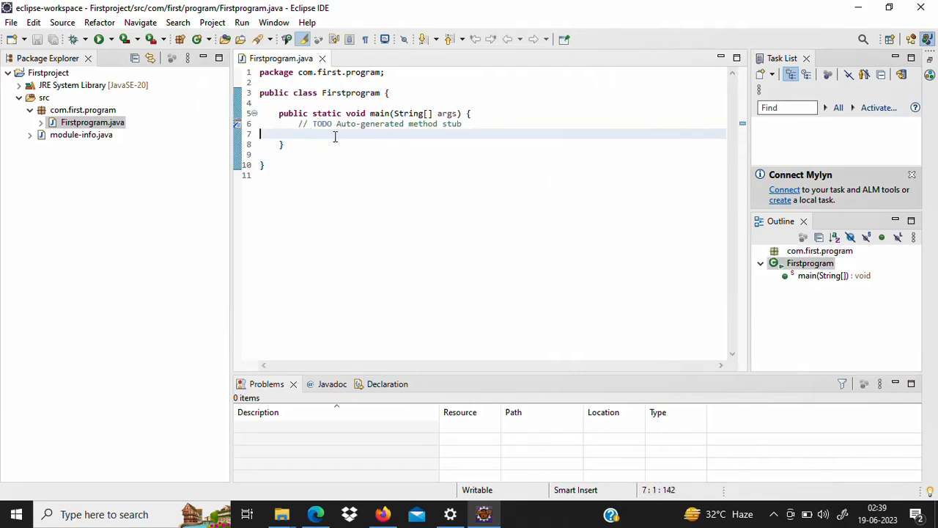
{"action": "type", "text": "sysout"}
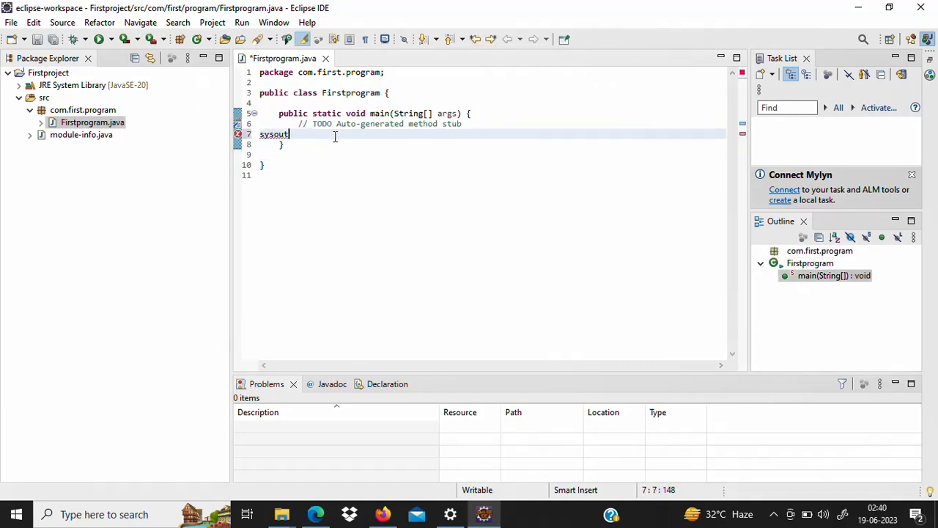
{"action": "key", "text": "ctrl+space"}
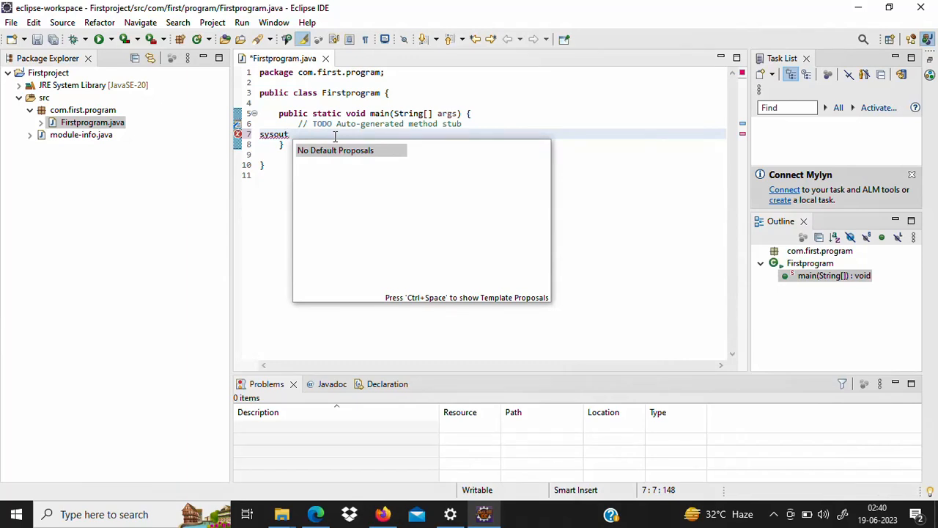
{"action": "key", "text": "Escape"}
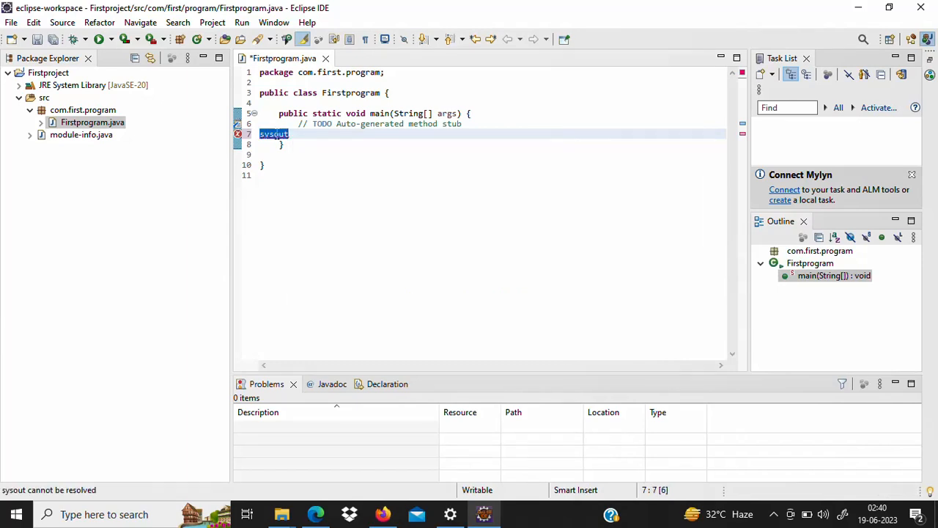
{"action": "key", "text": "ctrl+z"}
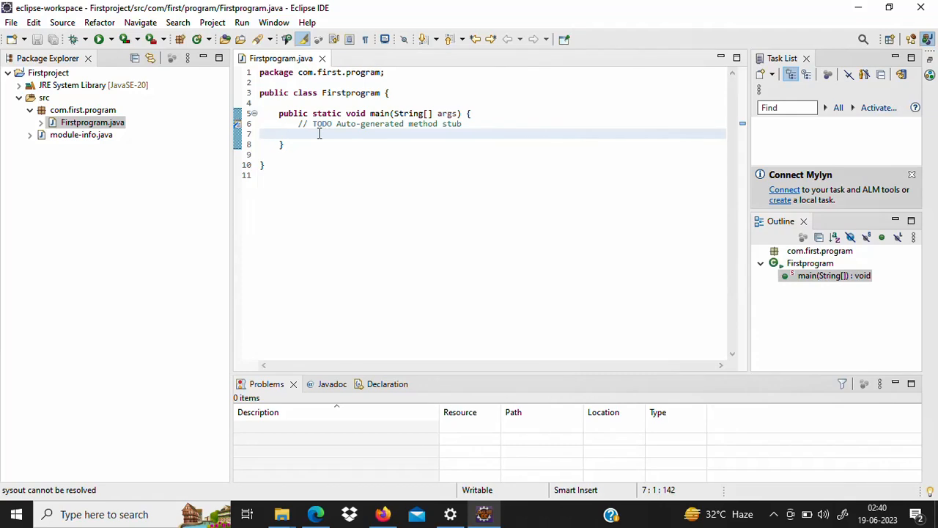
- Add System.out.println("Dev coding classes"); to the main method using the sysout template, and save the file
{"action": "type", "text": "syso"}
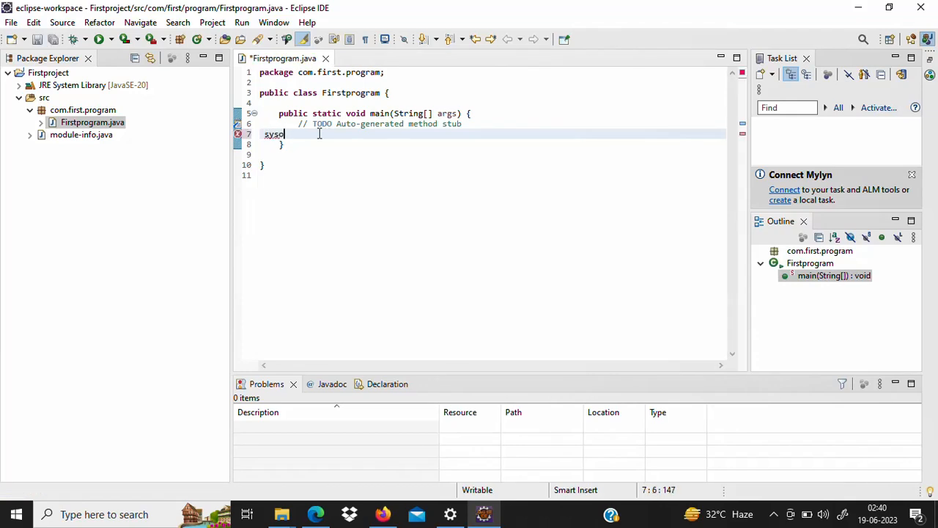
{"action": "type", "text": "ut"}
{"action": "key", "text": "ctrl+space"}
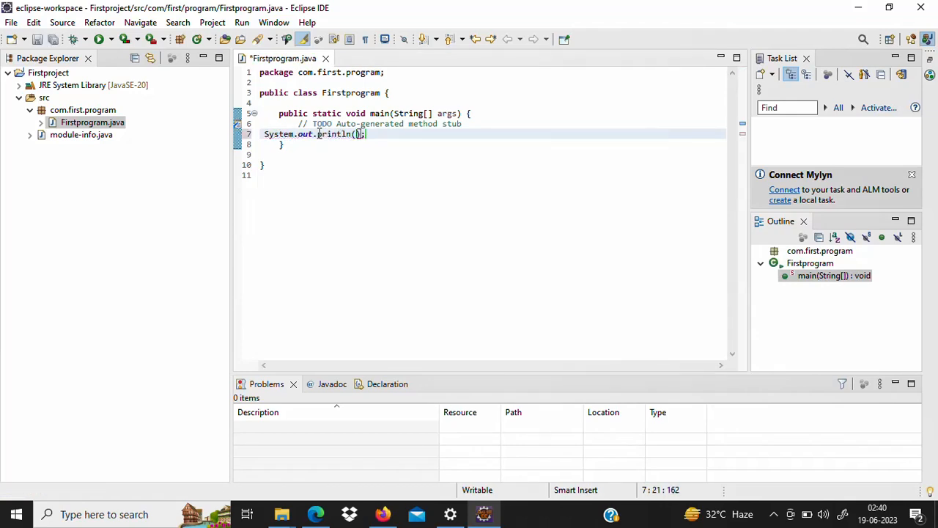
{"action": "type", "text": "\"\"Dev coding "}
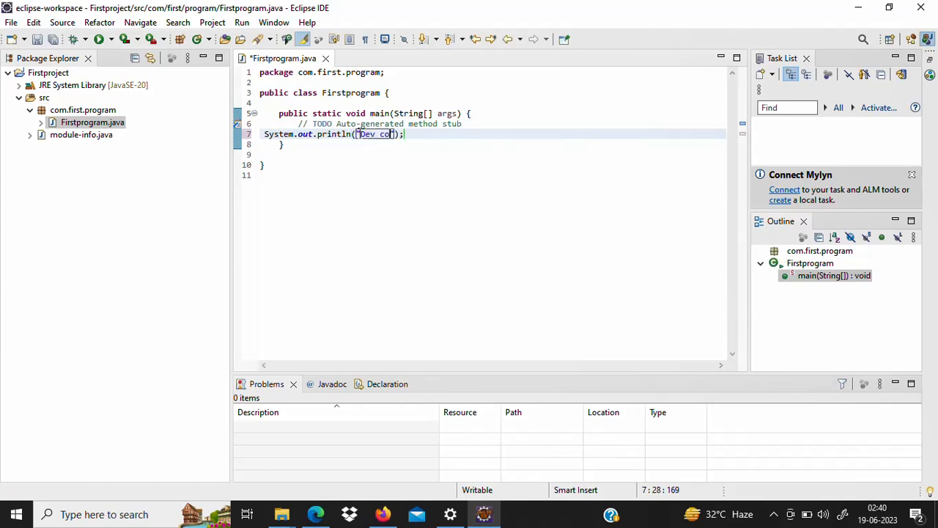
{"action": "type", "text": "classes"}
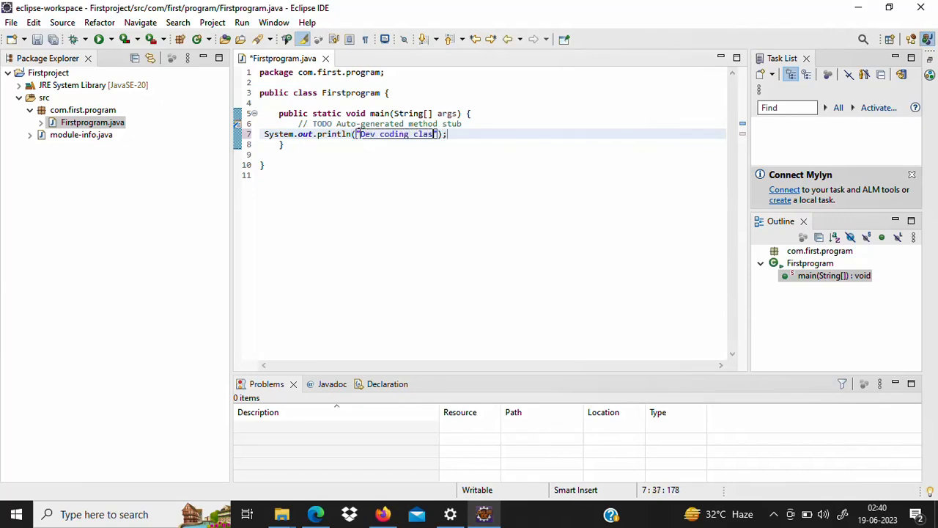
{"action": "key", "text": "ctrl+s"}
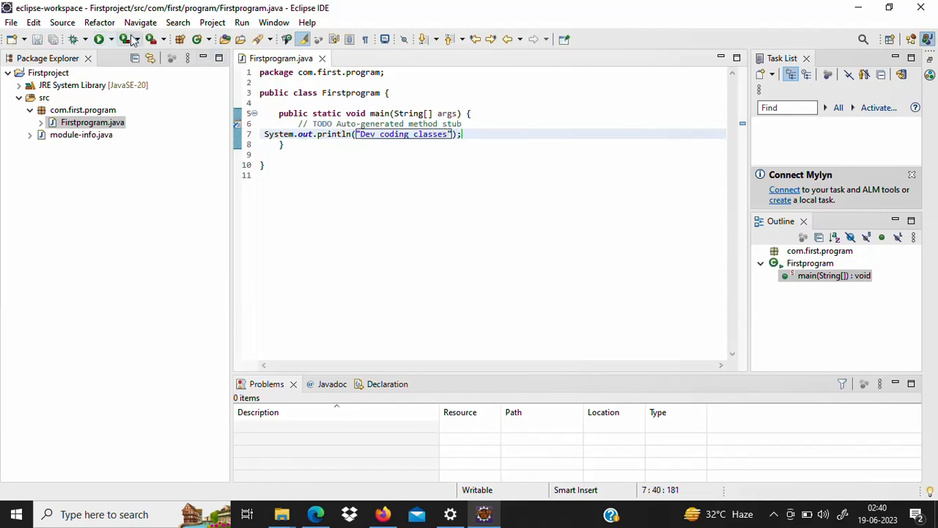
- Run Firstprogram.java as a Java application and highlight its output in the console
{"action": "left_click", "coordinate": [115, 128]}
{"action": "right_click", "coordinate": [116, 128]}
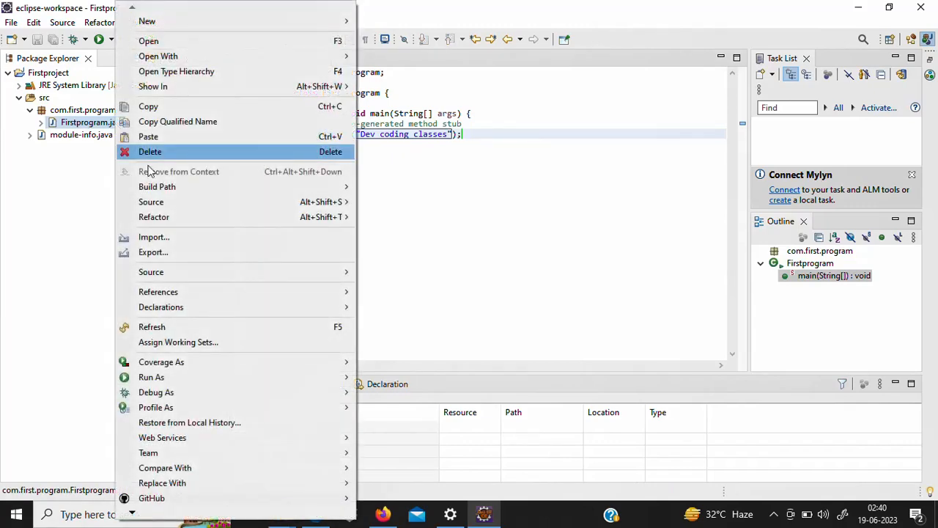
{"action": "mouse_move", "coordinate": [301, 377]}
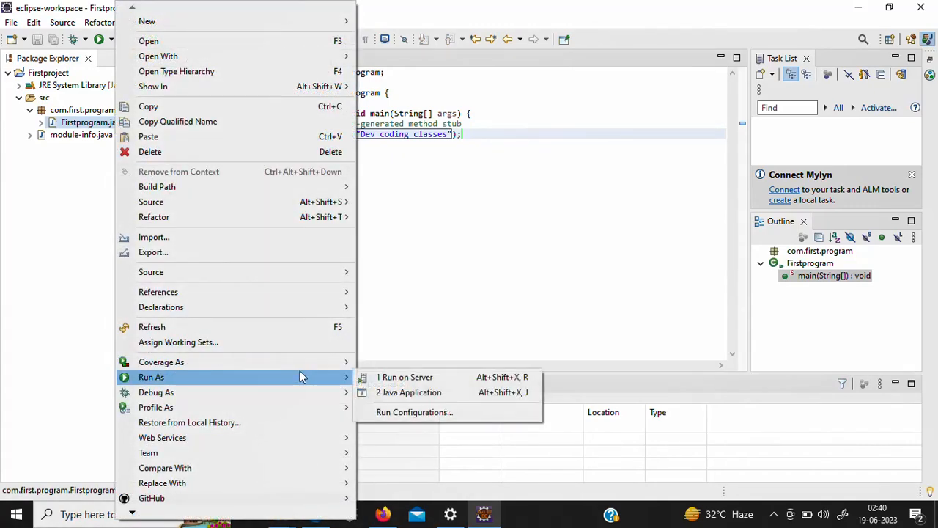
{"action": "left_click", "coordinate": [405, 394]}
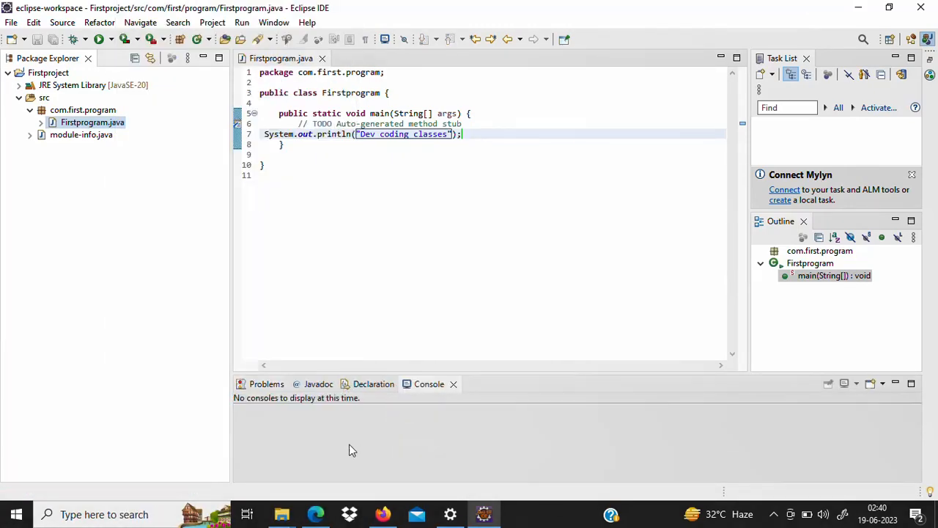
{"action": "left_click_drag", "start_coordinate": [565, 413], "coordinate": [234, 410]}
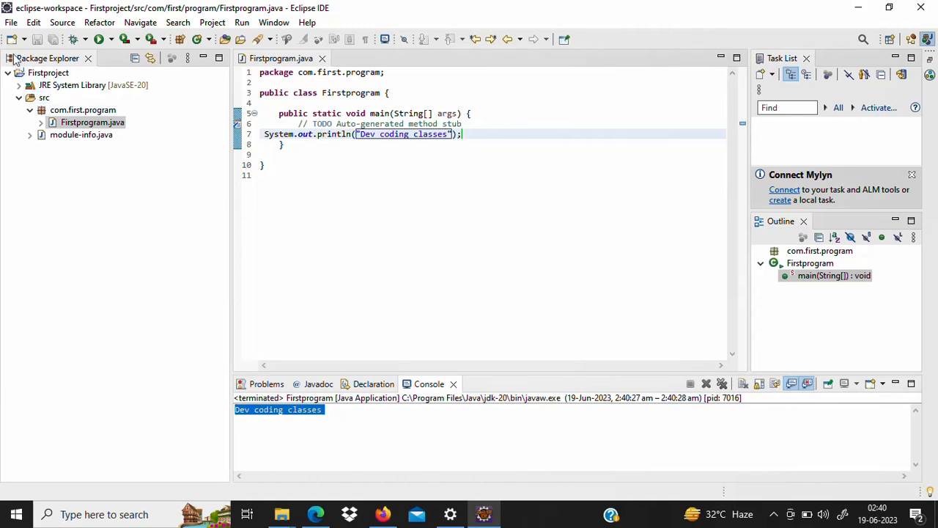
- Open the workspace switching dialog and create a folder named secondworkspace inside the eclipse-workspace directory
{"action": "left_click", "coordinate": [11, 22]}
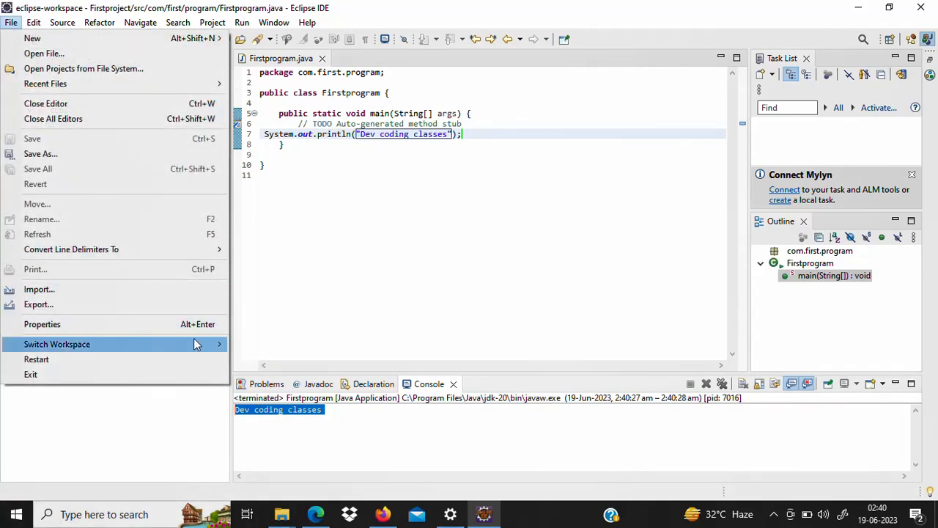
{"action": "mouse_move", "coordinate": [200, 341]}
{"action": "left_click", "coordinate": [249, 347]}
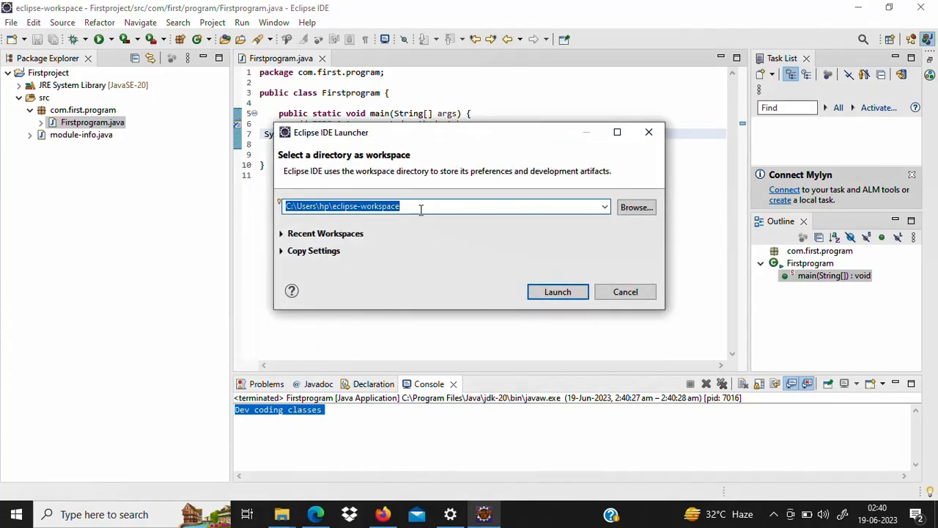
{"action": "left_click", "coordinate": [634, 207]}
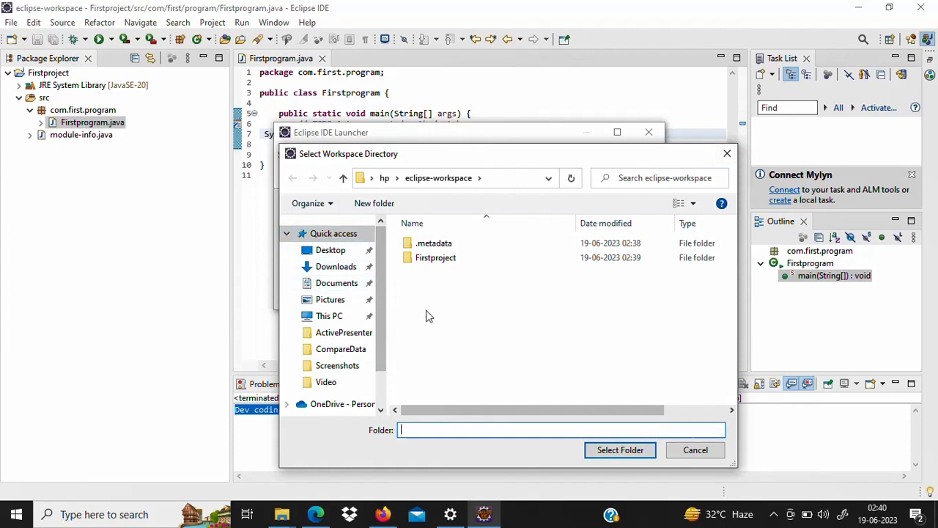
{"action": "left_click", "coordinate": [374, 203]}
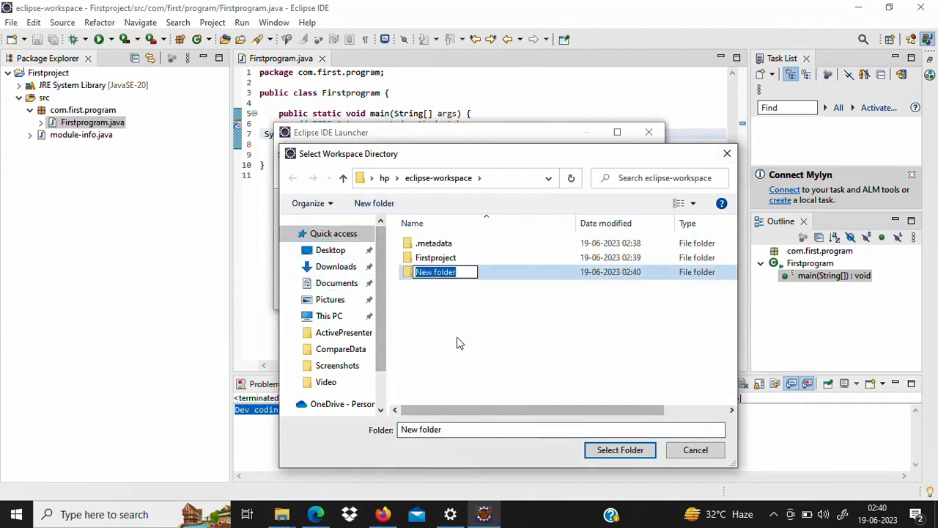
{"action": "type", "text": "sec"}
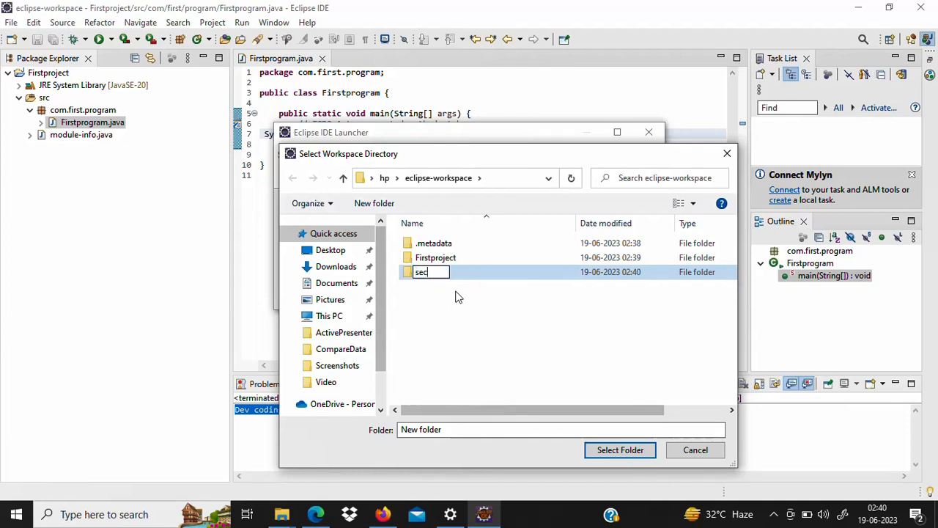
{"action": "type", "text": "ondwork"}
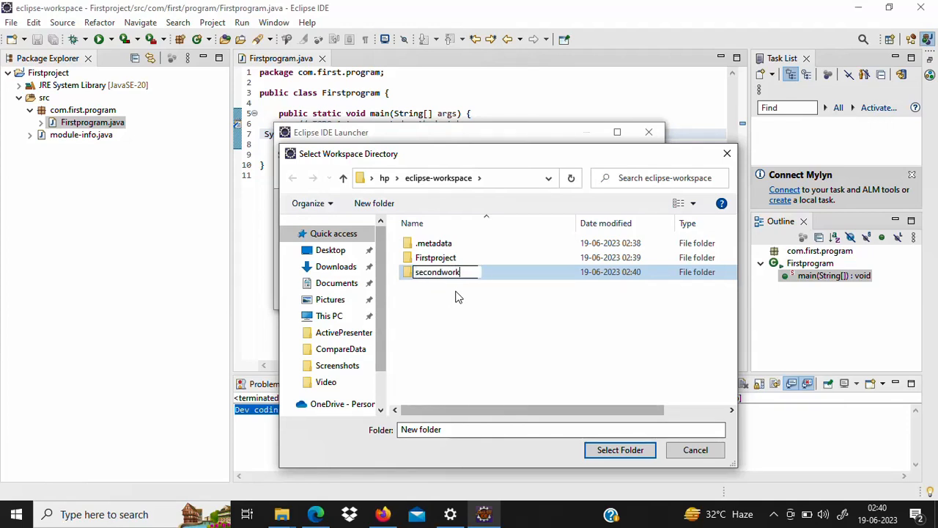
{"action": "type", "text": "space"}
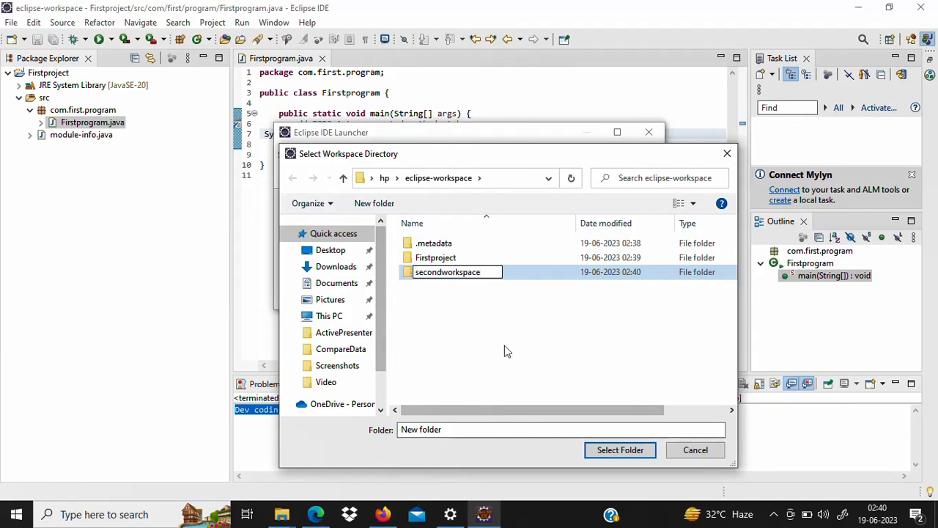
{"action": "left_click", "coordinate": [473, 308]}
- Choose the secondworkspace folder as the workspace, launch it, and restore the workbench views beside the Welcome page
{"action": "left_click", "coordinate": [449, 272]}
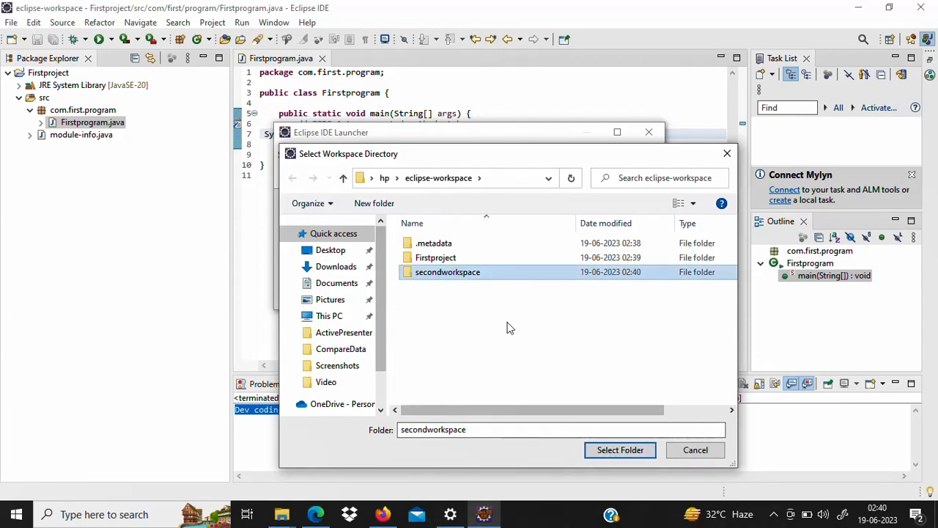
{"action": "left_click", "coordinate": [618, 449]}
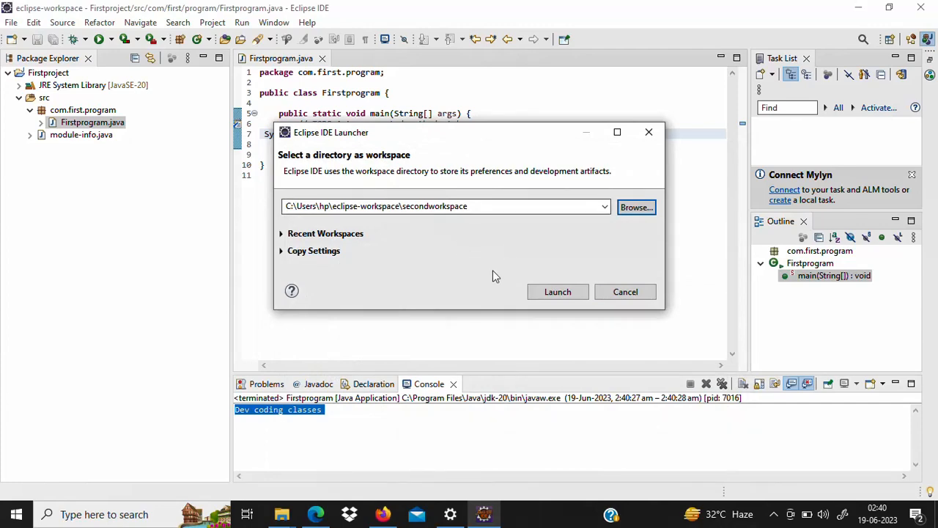
{"action": "left_click", "coordinate": [558, 292]}
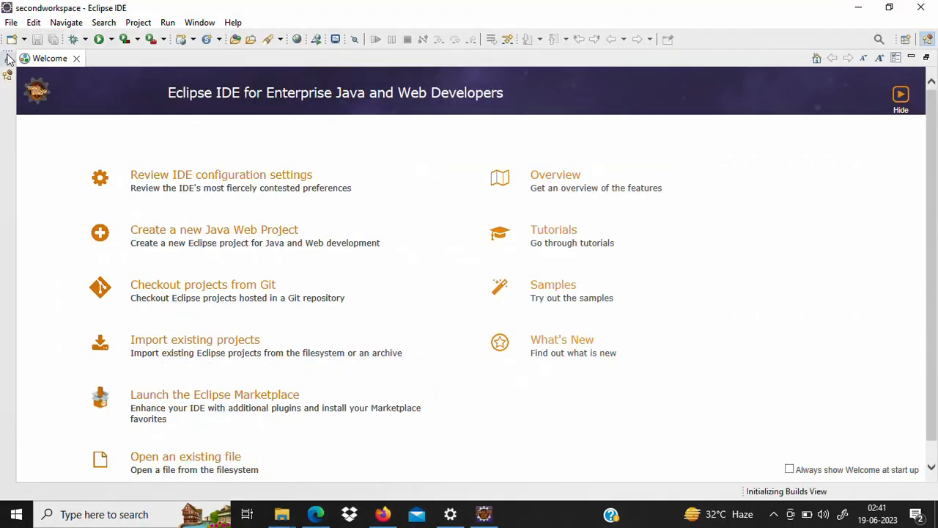
{"action": "left_click", "coordinate": [9, 59]}
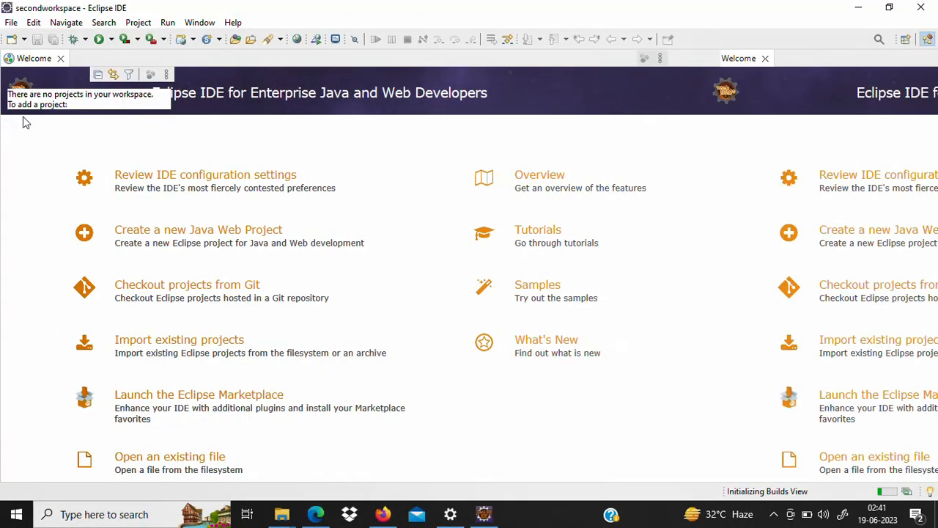
- Check which other workspaces are offered for switching, and leave the current workspace open
{"action": "left_click", "coordinate": [11, 22]}
{"action": "mouse_move", "coordinate": [207, 345]}
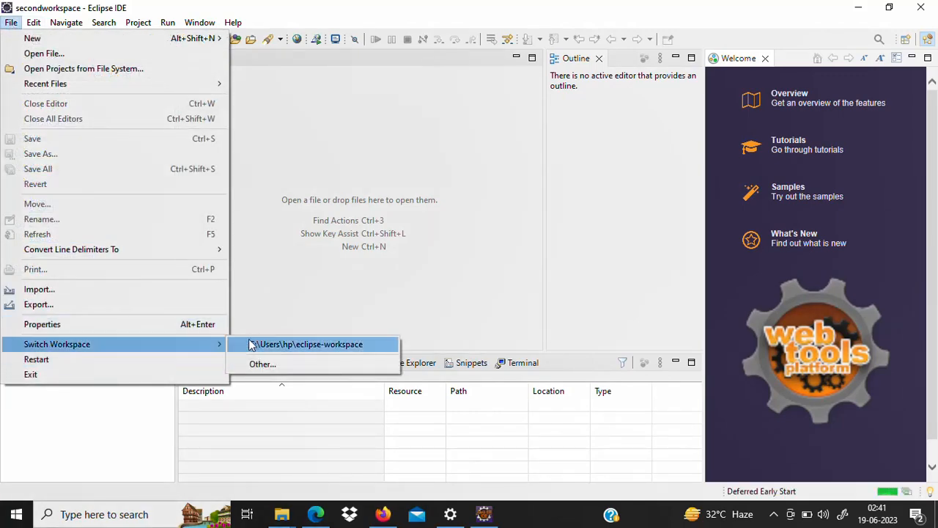
{"action": "left_click", "coordinate": [274, 264]}
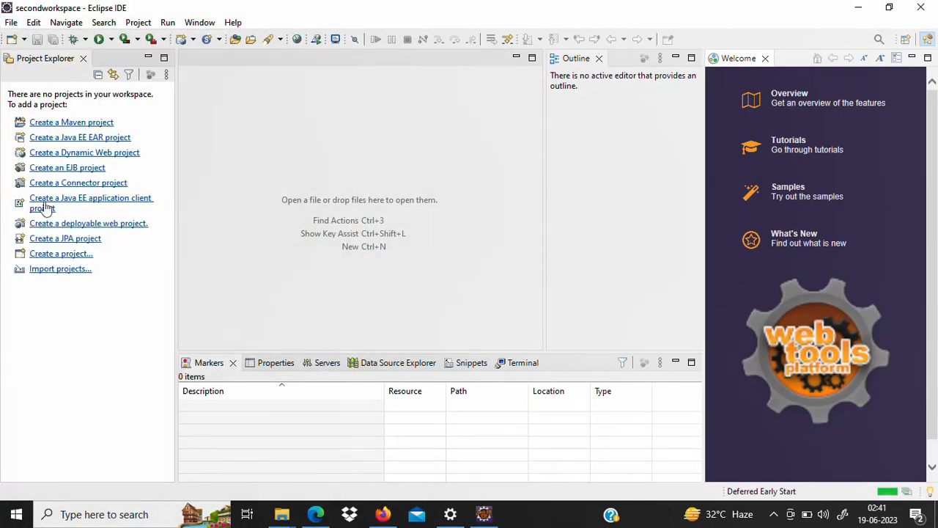